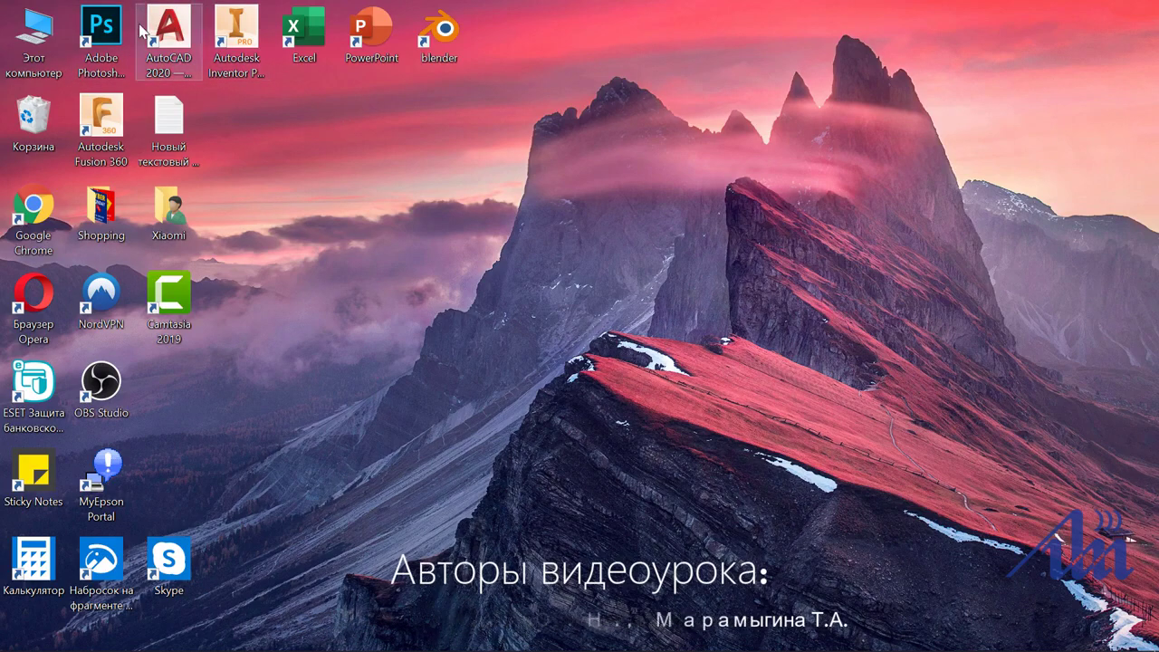
# Step: Launch AutoCAD 2020 and view the recent drawings list from the application menu
pyautogui.doubleClick(174, 32)
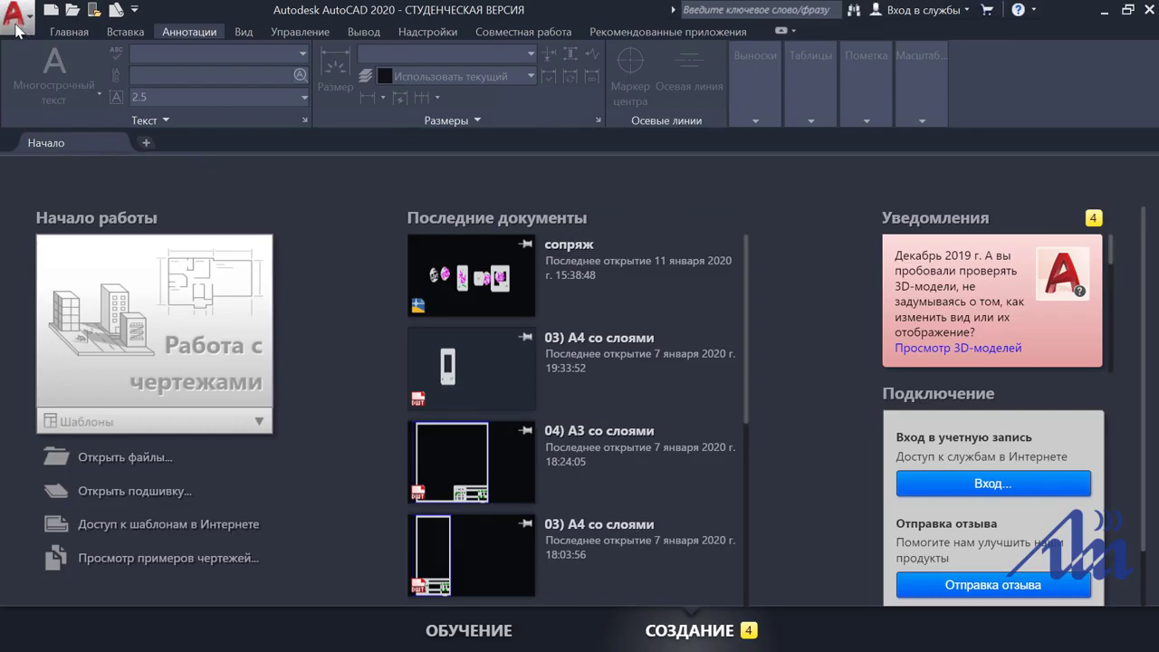
pyautogui.click(16, 28)
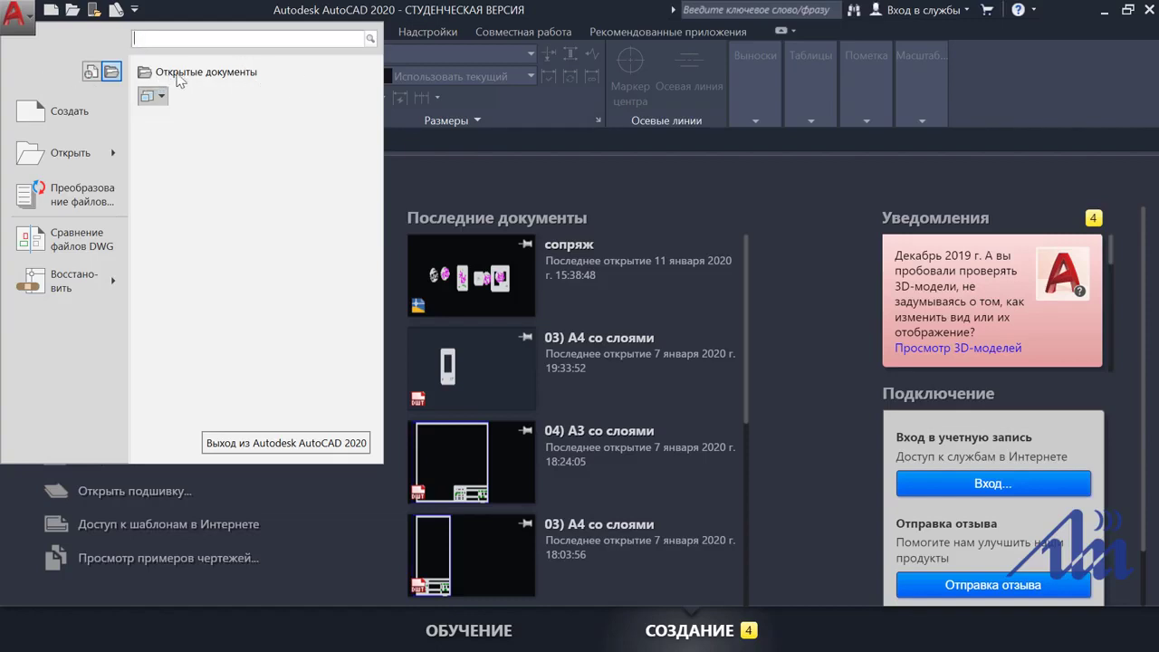
pyautogui.click(91, 73)
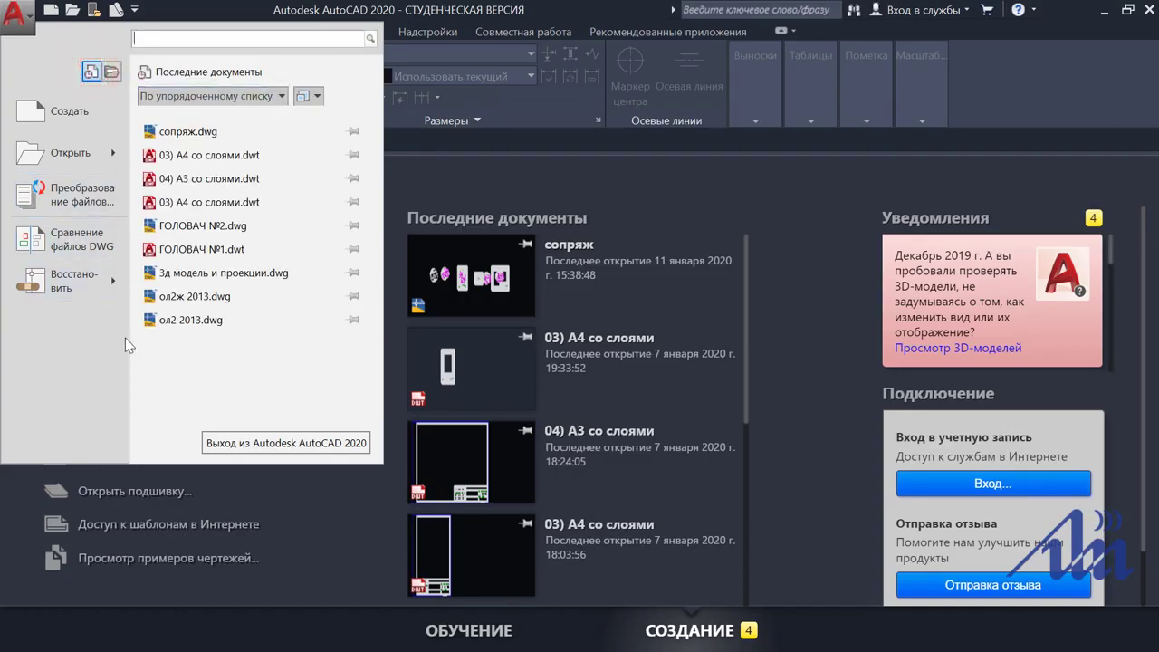
pyautogui.click(498, 308)
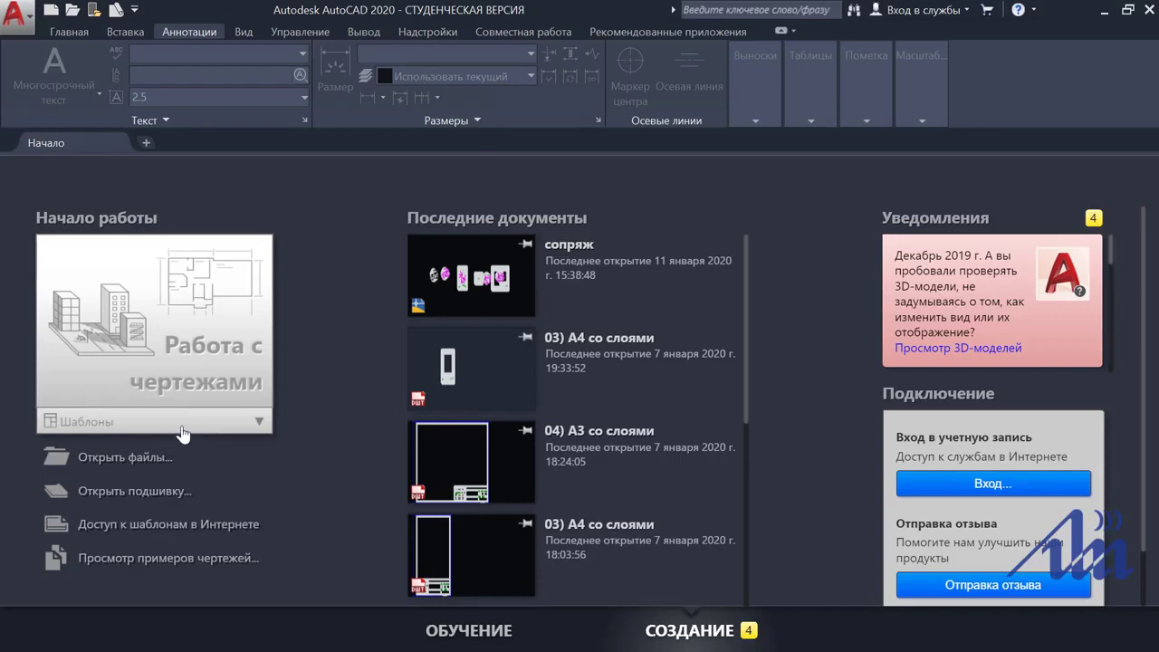
# Step: Create a new drawing from the 04) А3 со слоями.dwt template
pyautogui.click(188, 426)
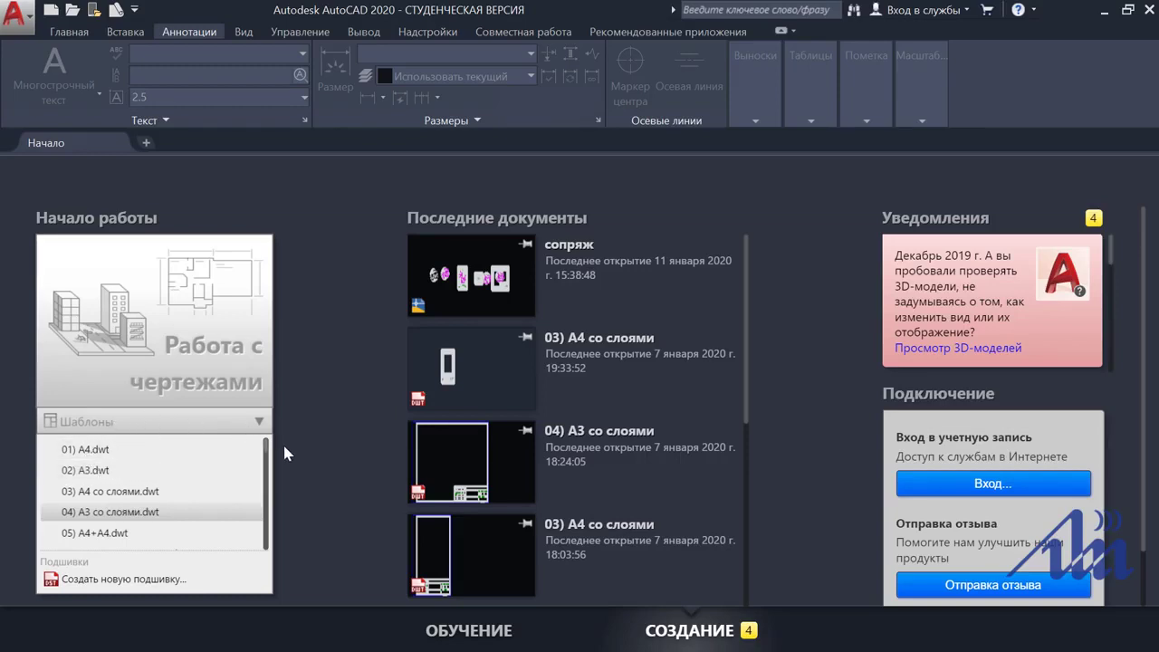
pyautogui.scroll(-1, 249, 496)
pyautogui.scroll(-2, 249, 496)
pyautogui.scroll(-2, 244, 492)
pyautogui.scroll(-2, 243, 489)
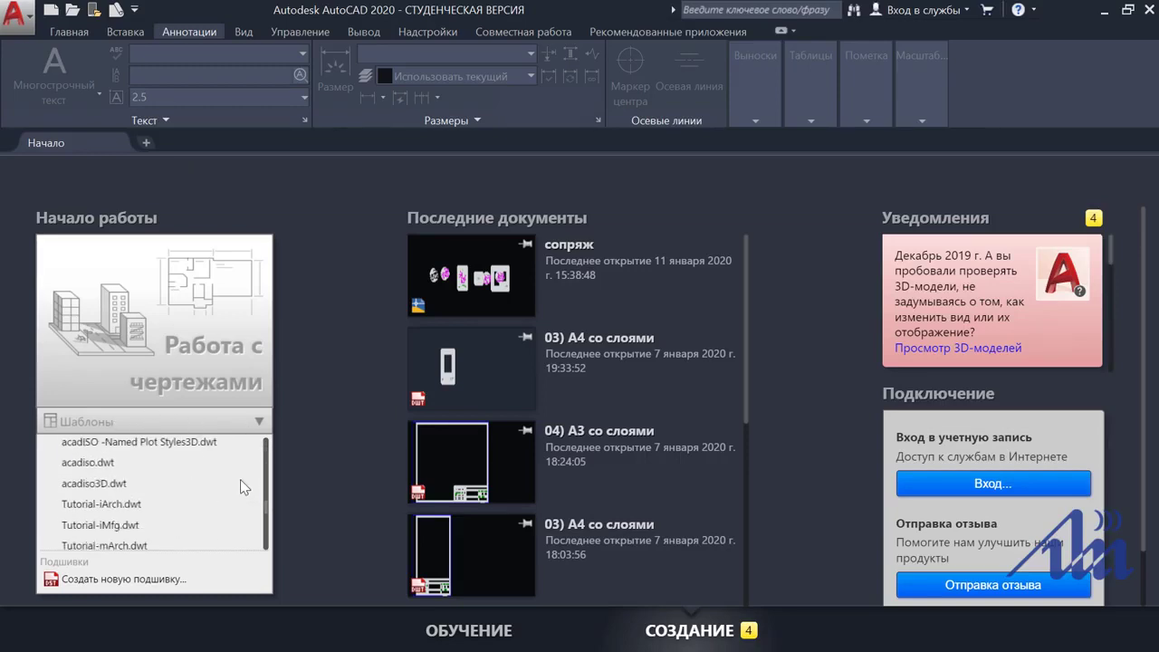
pyautogui.scroll(-2, 243, 489)
pyautogui.scroll(4, 243, 489)
pyautogui.scroll(3, 244, 487)
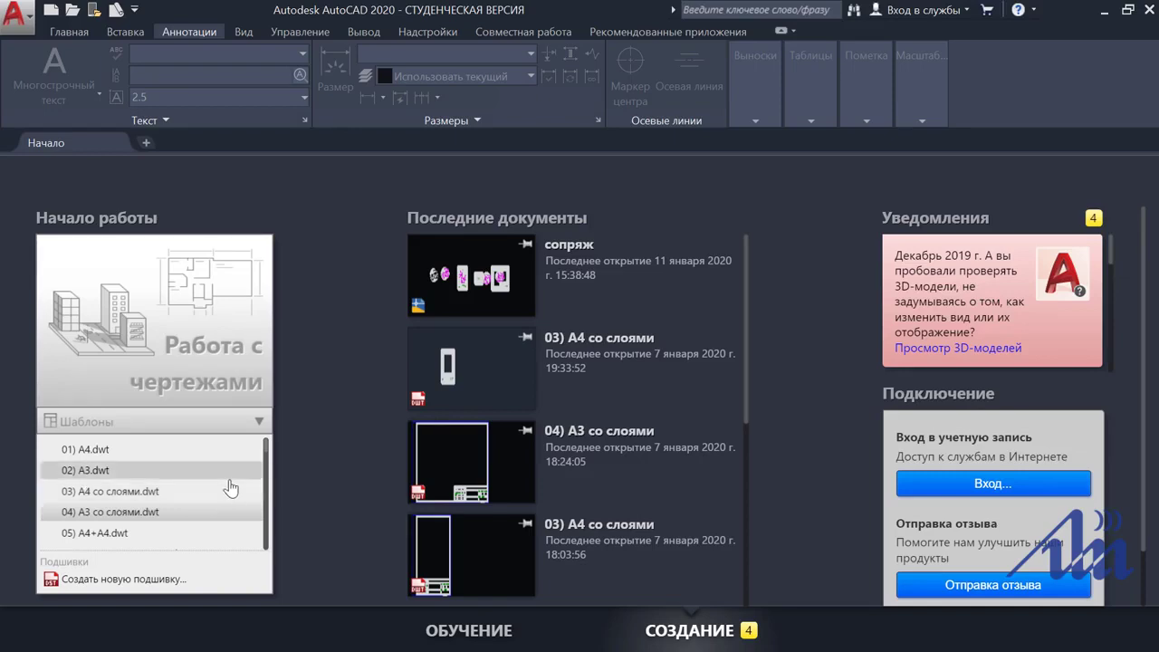
pyautogui.moveTo(111, 513)
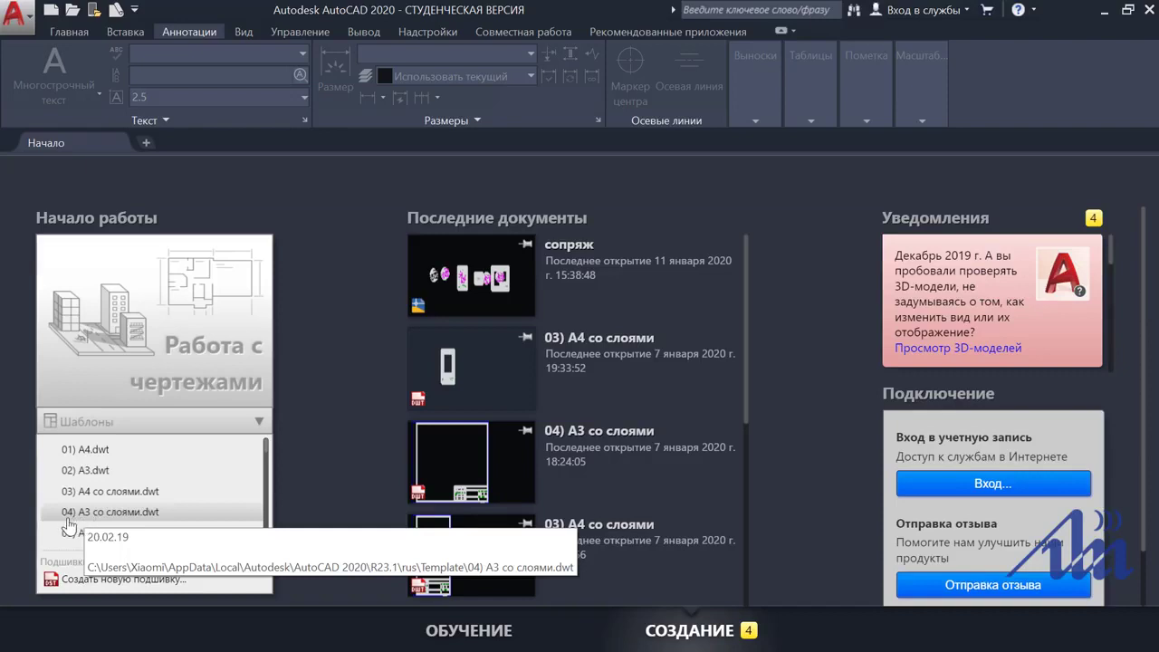
pyautogui.click(116, 515)
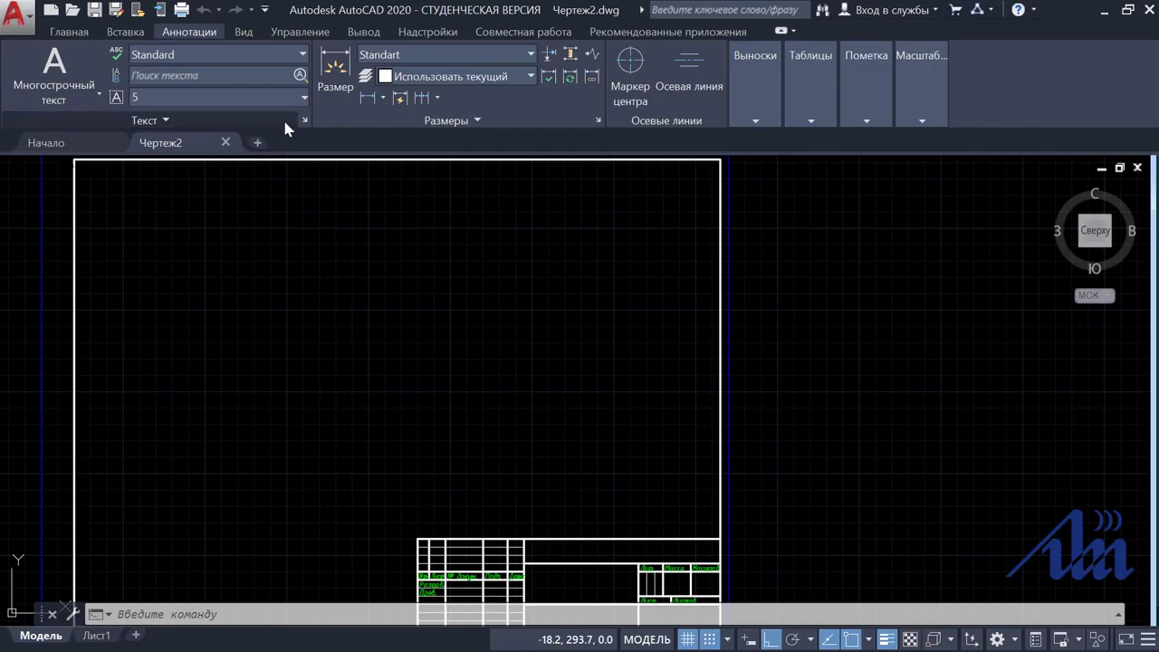
# Step: Show the Главная ribbon tools and the Rectangle/Polygon drawing options
pyautogui.click(72, 32)
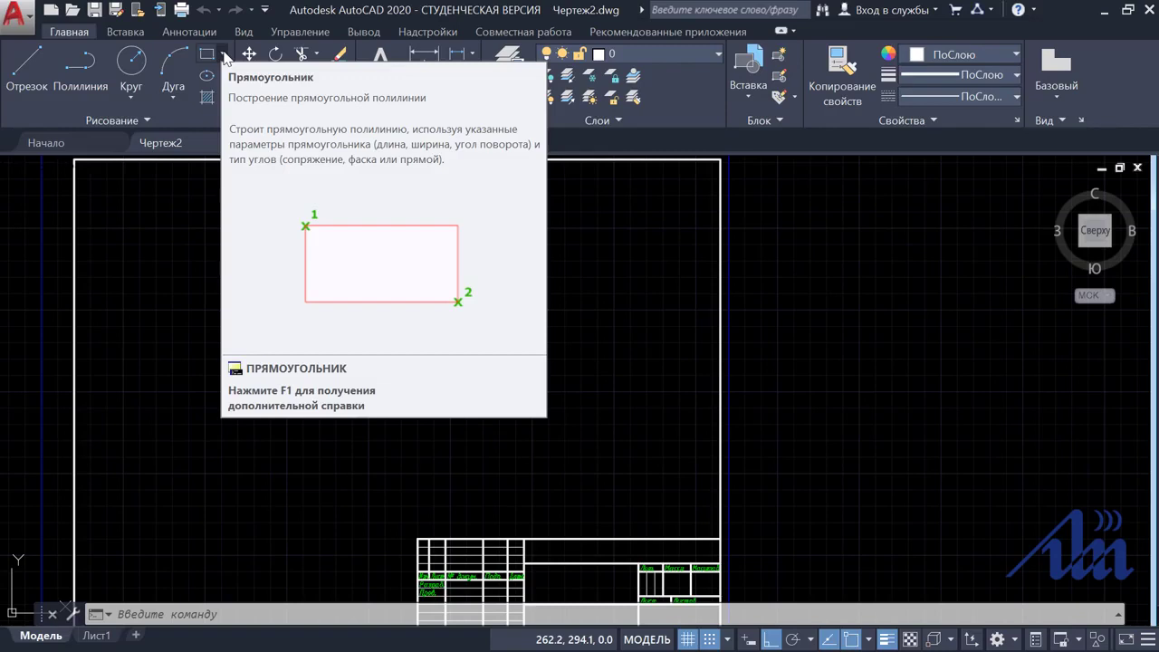
pyautogui.click(224, 55)
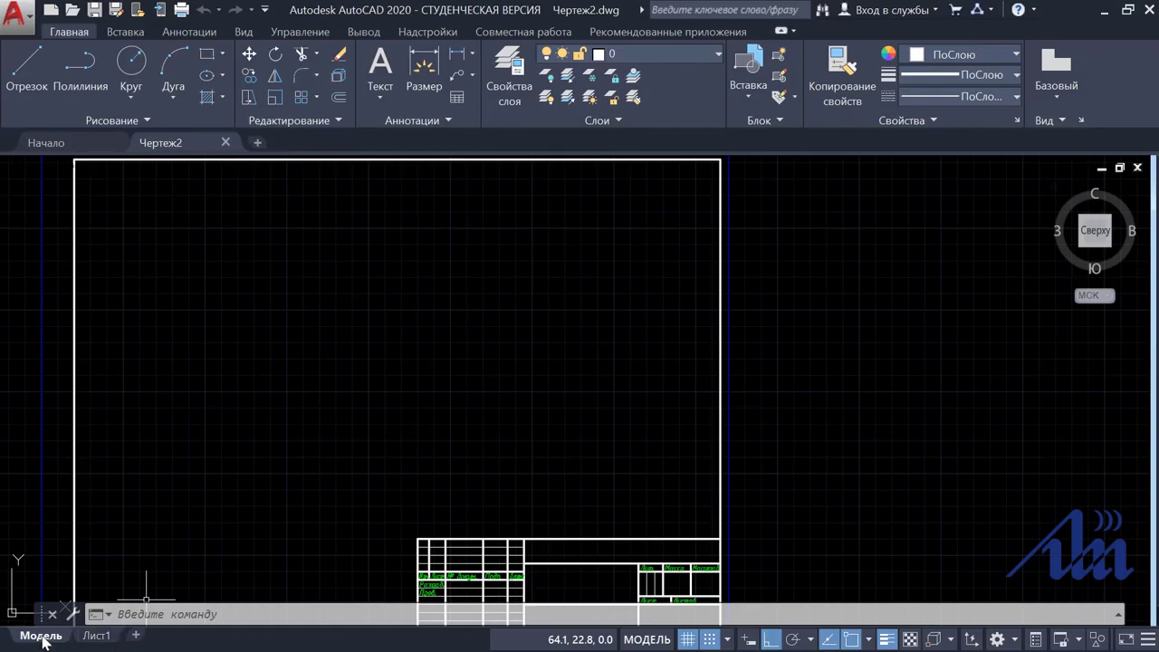
# Step: Visit Лист1, return to model space, toggle the grid and leave grid snap off
pyautogui.click(103, 636)
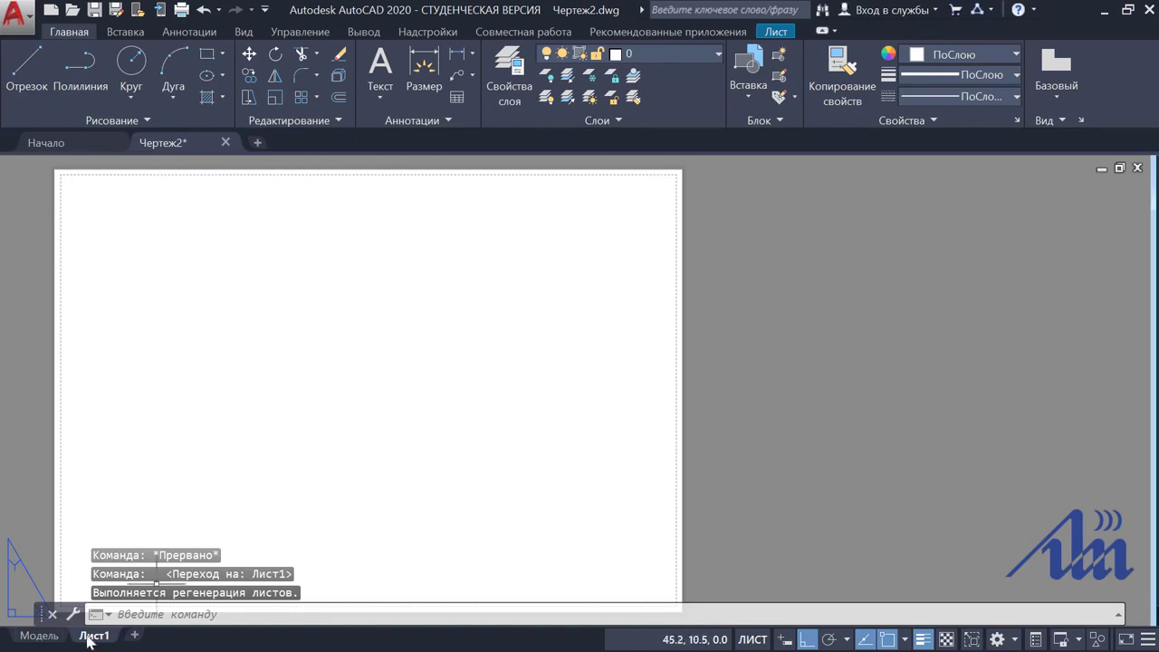
pyautogui.click(35, 638)
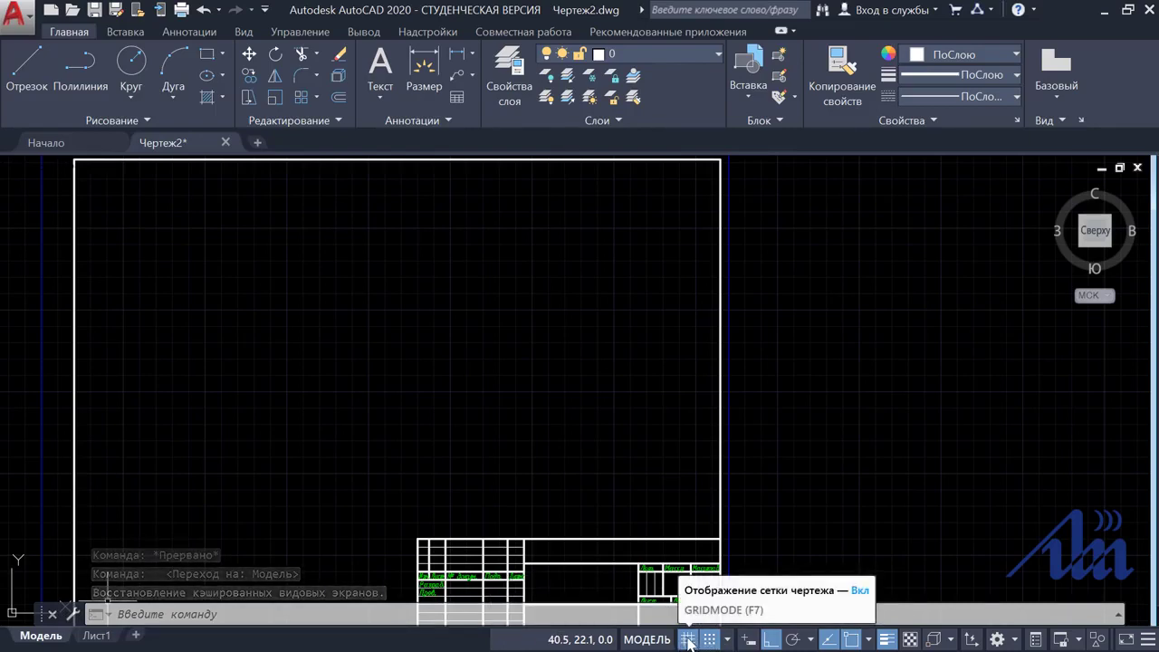
pyautogui.click(688, 640)
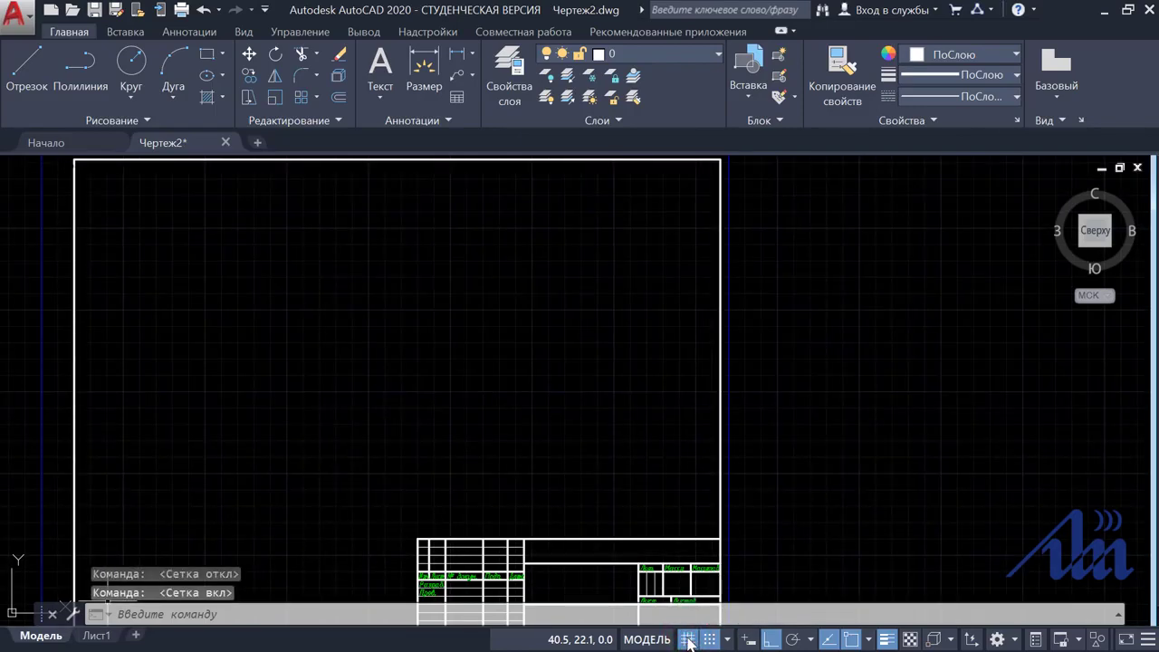
pyautogui.click(710, 640)
pyautogui.click(710, 640)
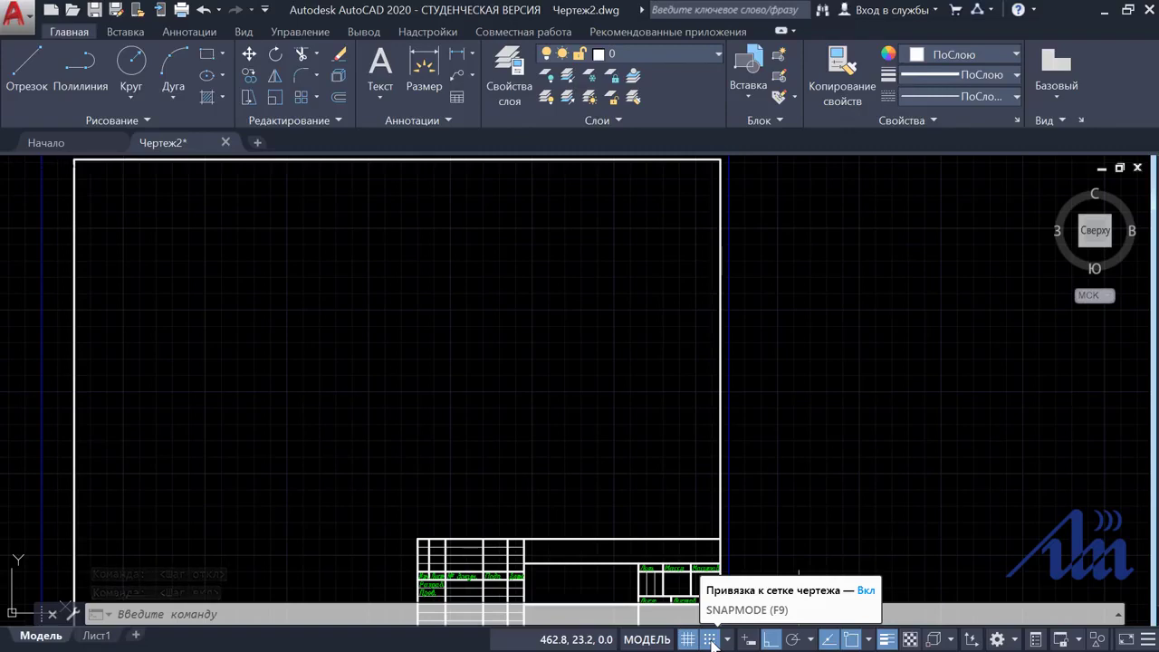
pyautogui.click(710, 640)
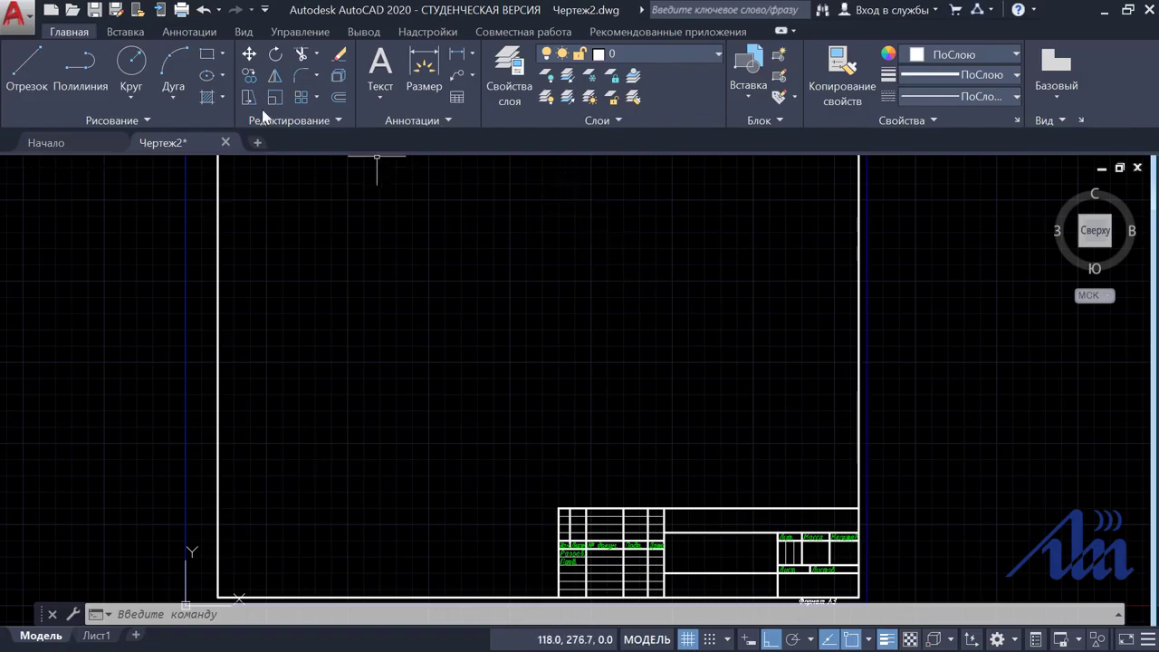
# Step: Draw the orthogonal outline segments with Ortho on, including a 60-unit vertical notch edge
pyautogui.click(27, 77)
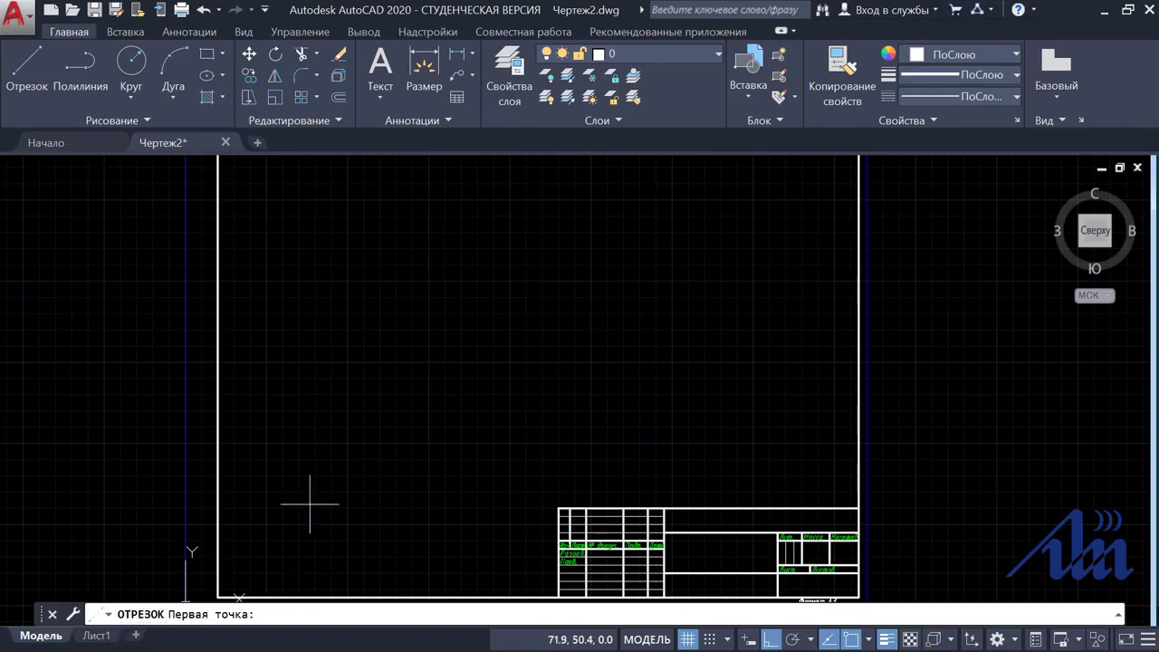
pyautogui.click(350, 283)
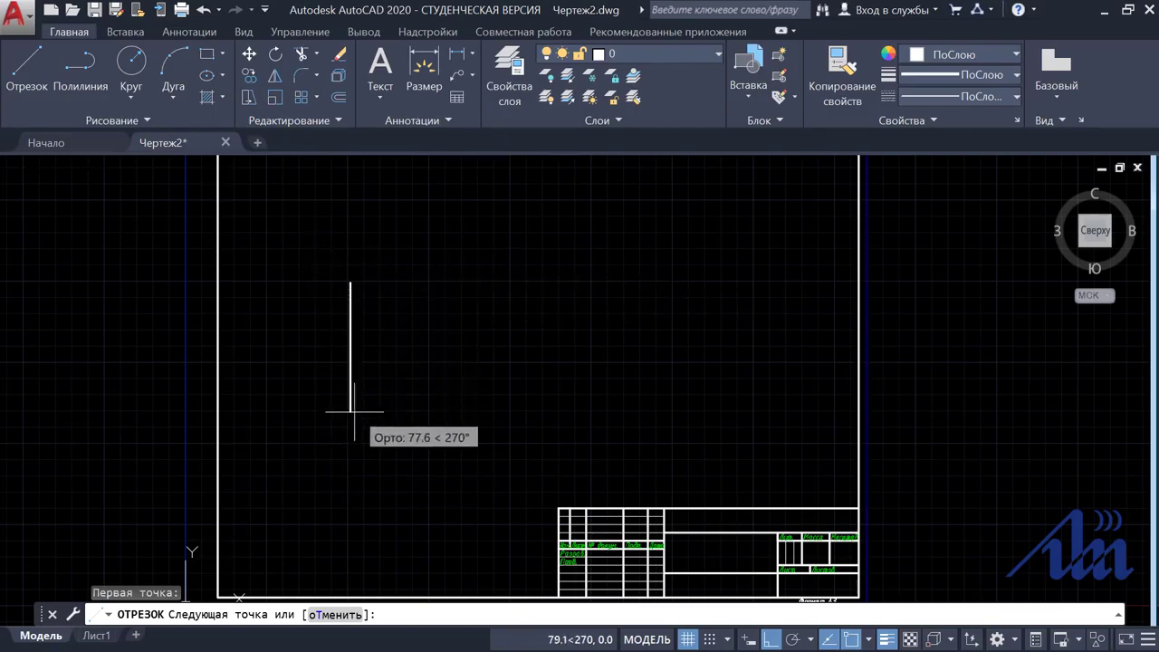
pyautogui.click(510, 283)
pyautogui.write('60')
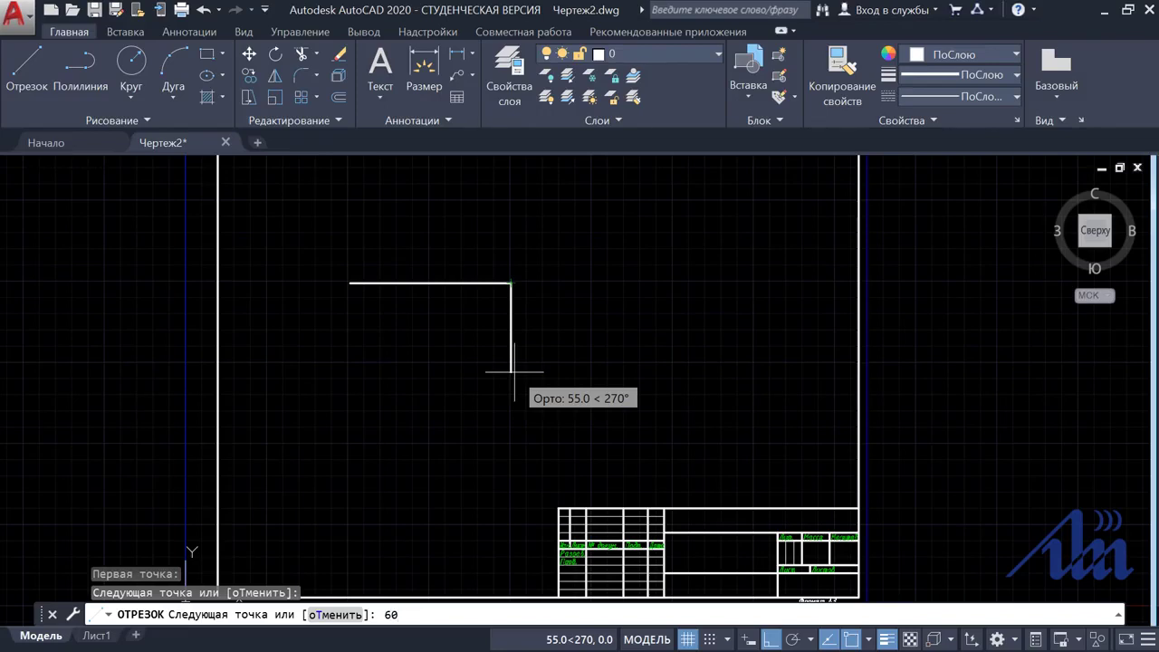
pyautogui.press('Return')
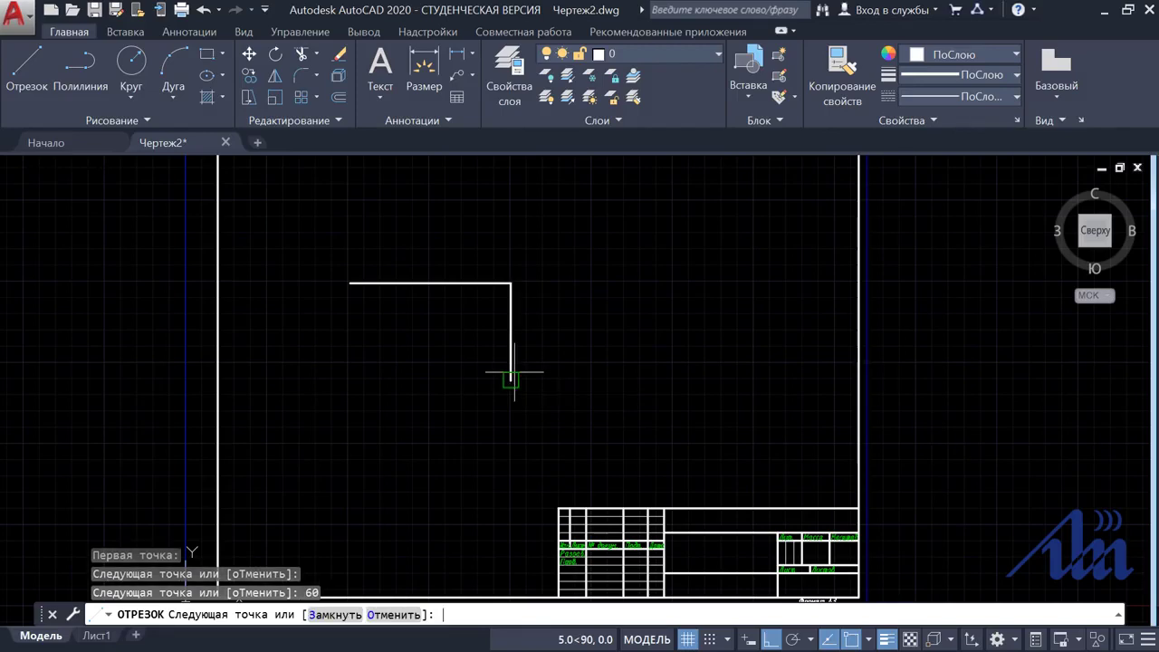
pyautogui.click(570, 378)
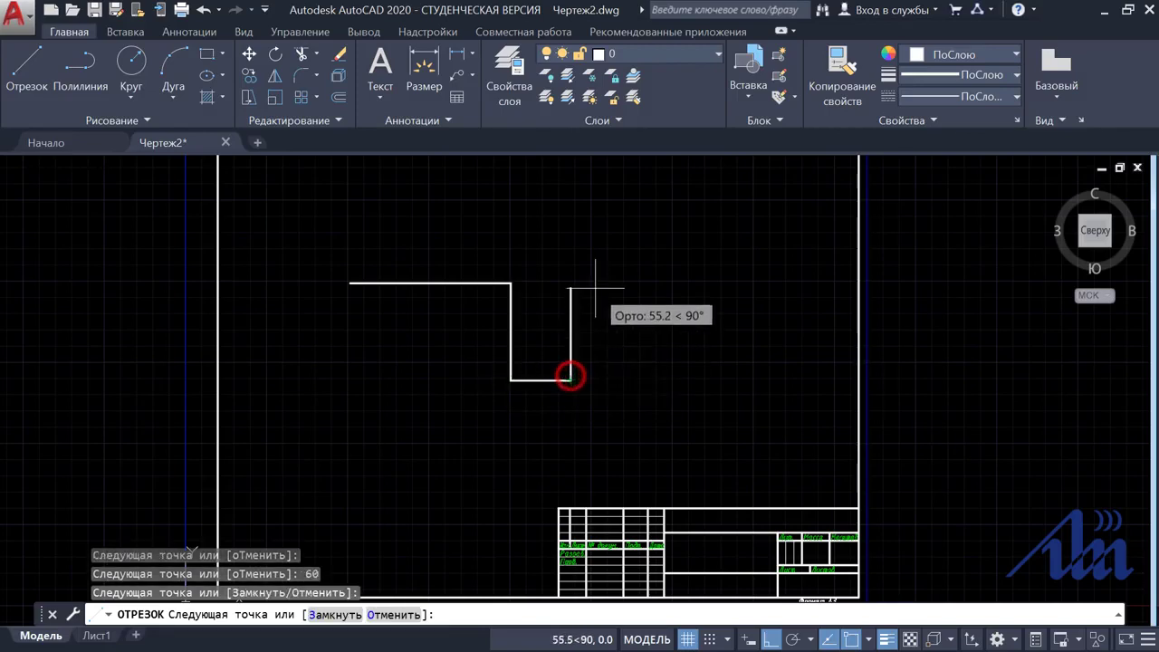
pyautogui.click(593, 284)
pyautogui.click(691, 285)
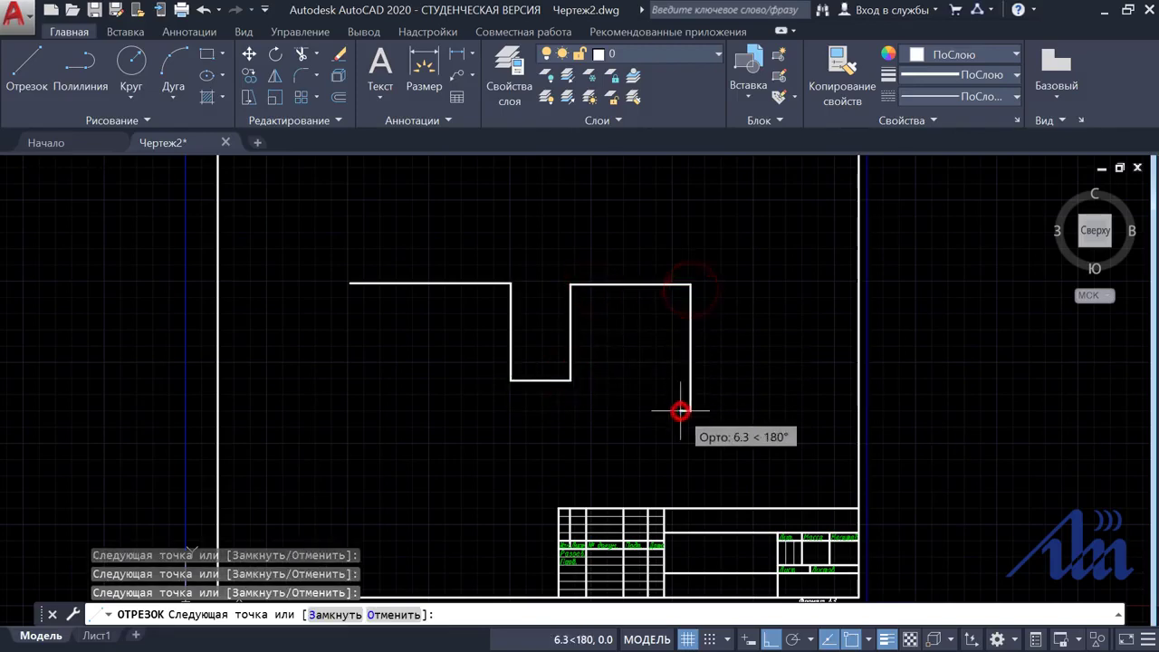
# Step: With Ortho off, add diagonal edges, undo two segments and close the outline
pyautogui.click(769, 640)
pyautogui.click(493, 216)
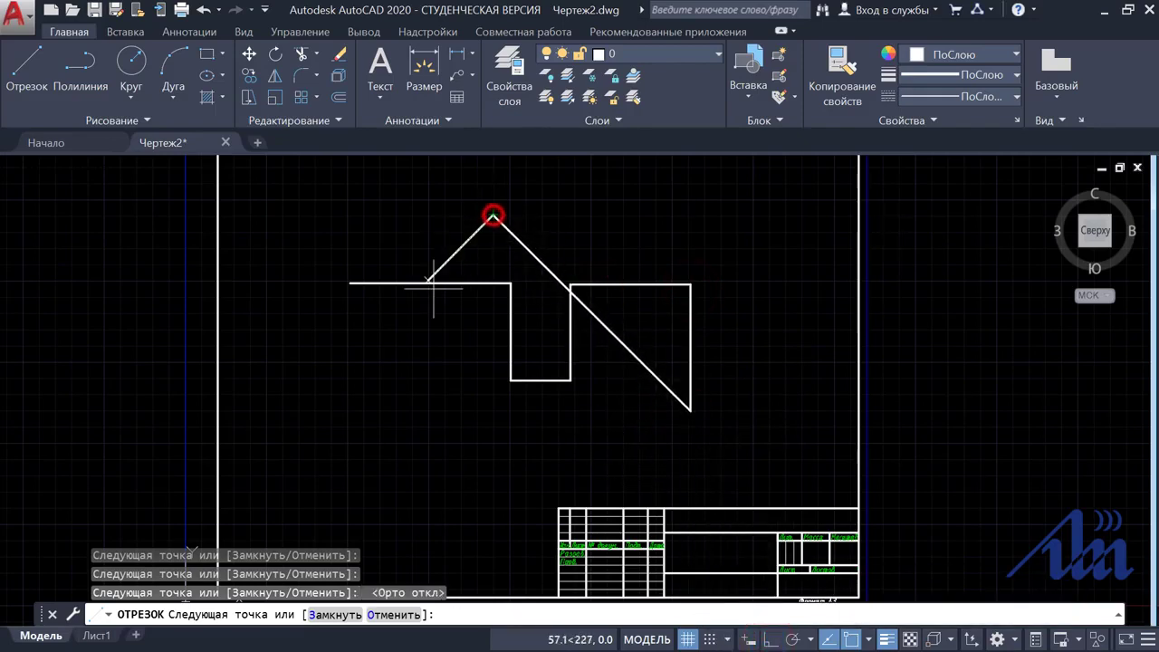
pyautogui.click(370, 406)
pyautogui.click(539, 446)
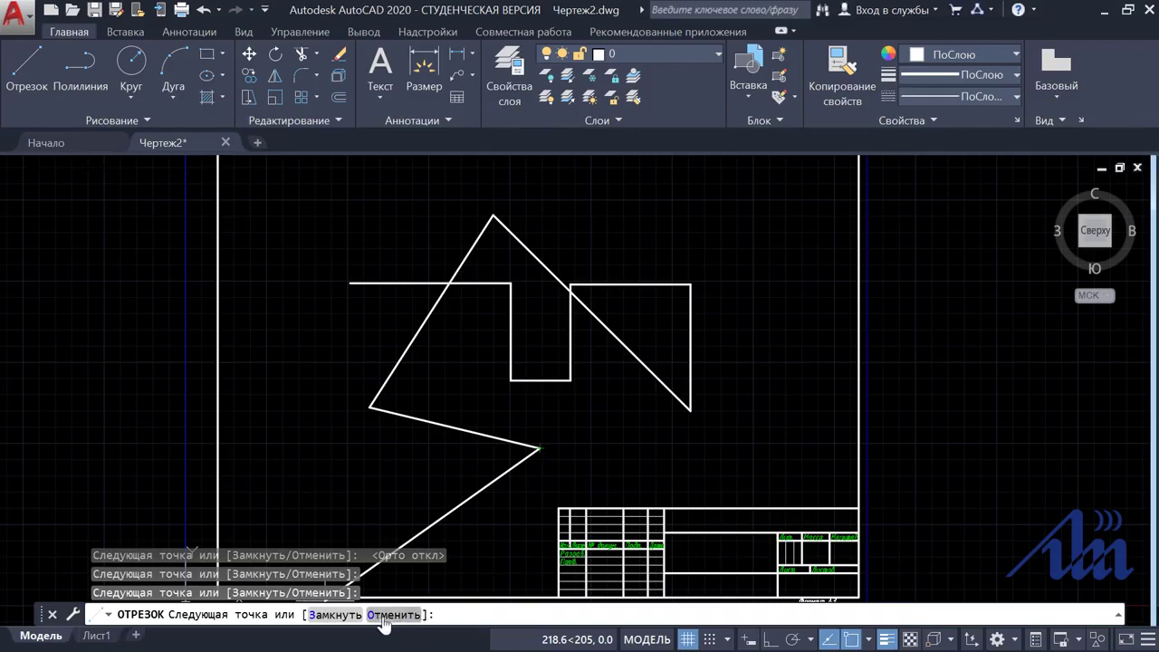
pyautogui.click(384, 621)
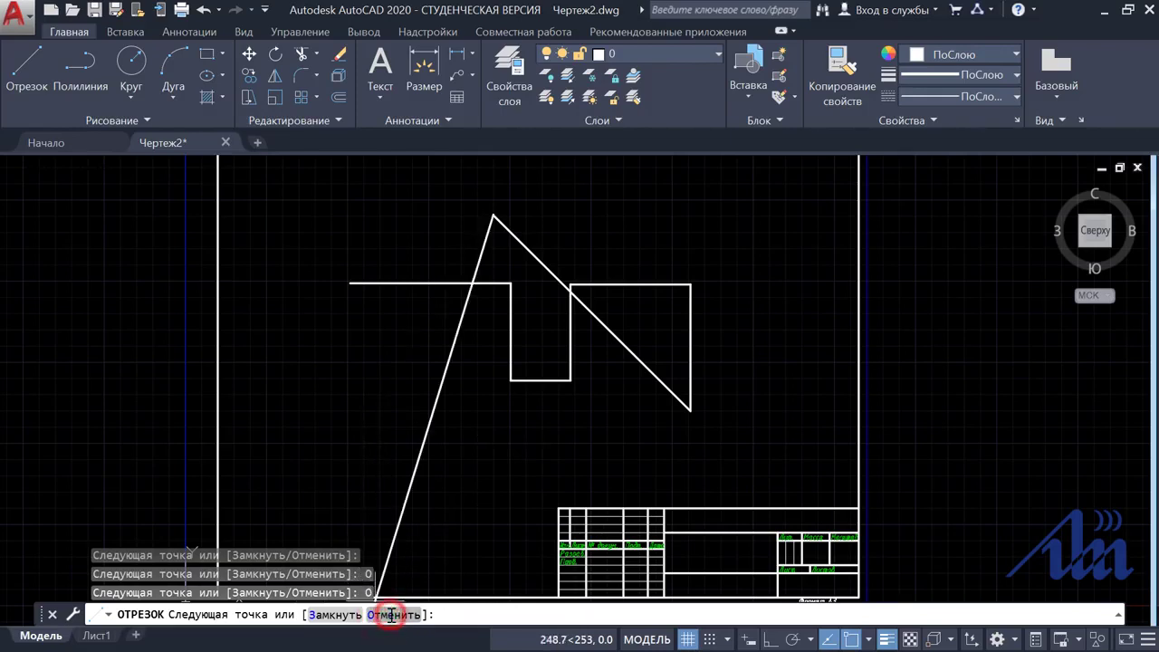
pyautogui.click(377, 616)
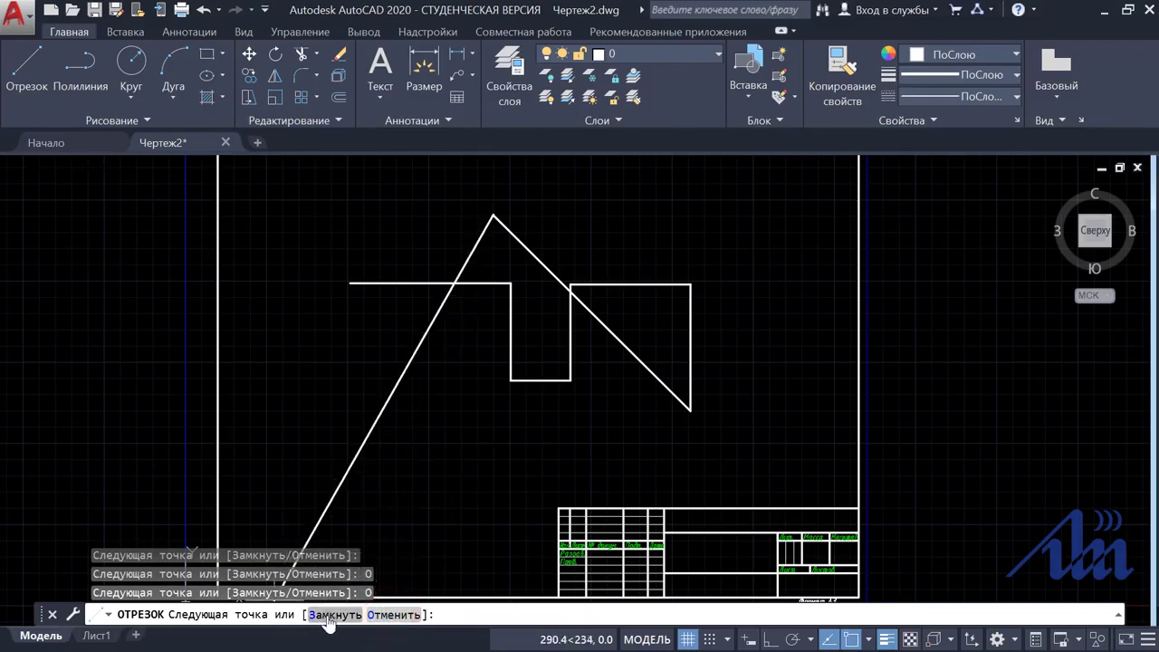
pyautogui.click(327, 619)
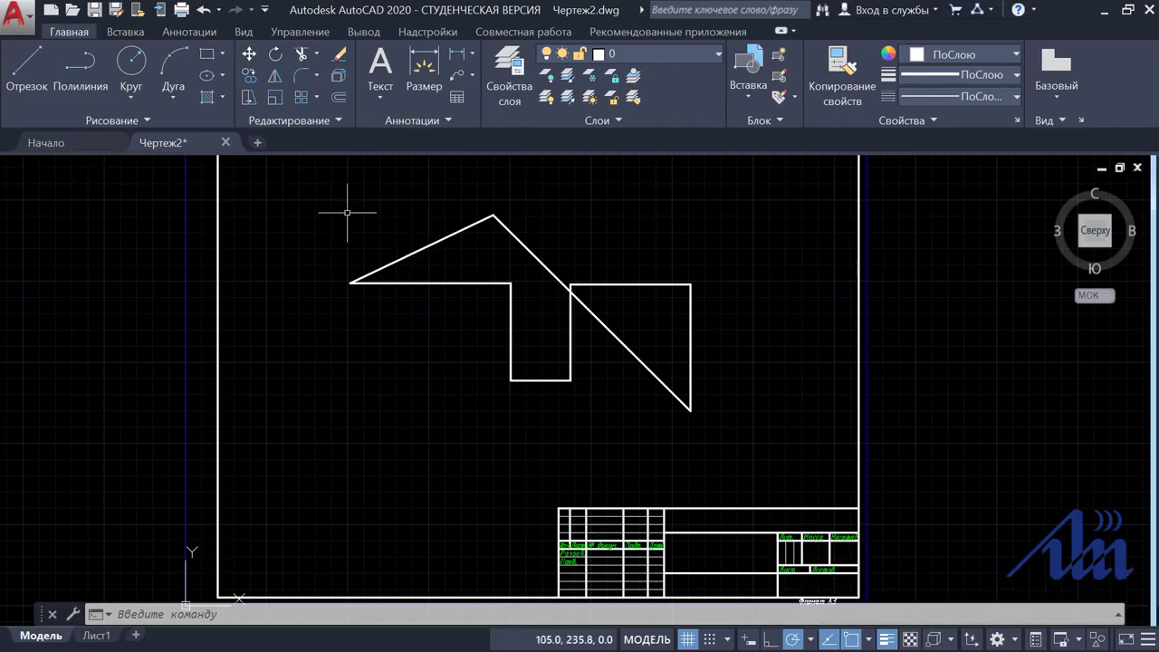
pyautogui.click(27, 71)
# Step: Draw a 60-unit line at 45 degrees from a new start point
pyautogui.click(313, 478)
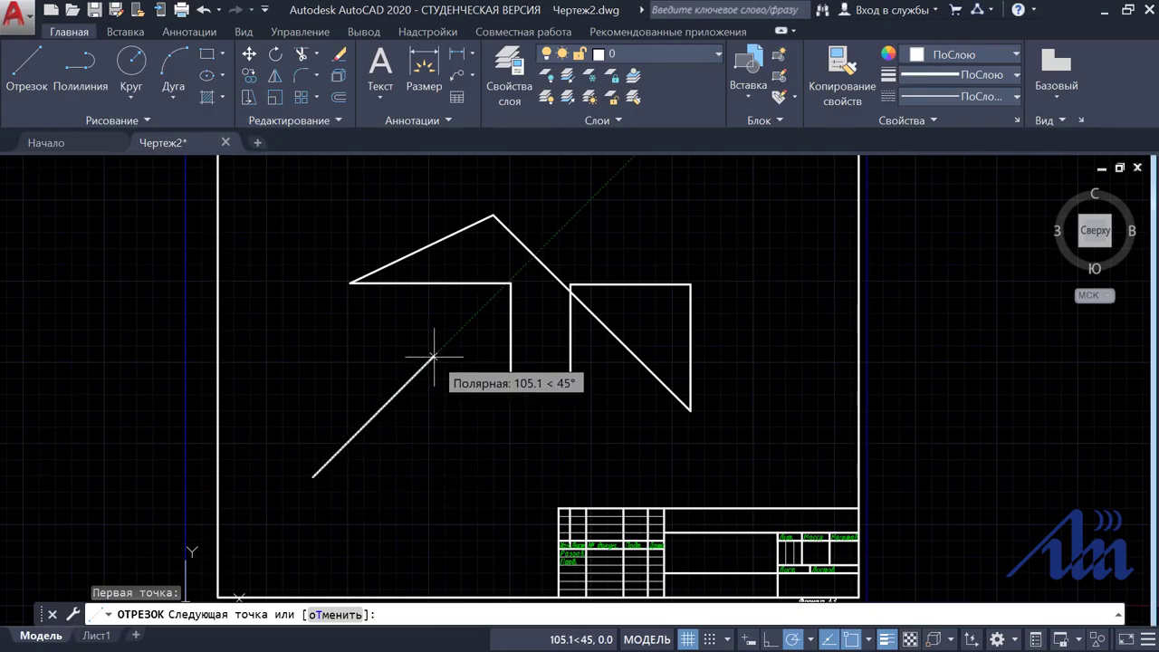
pyautogui.write('60')
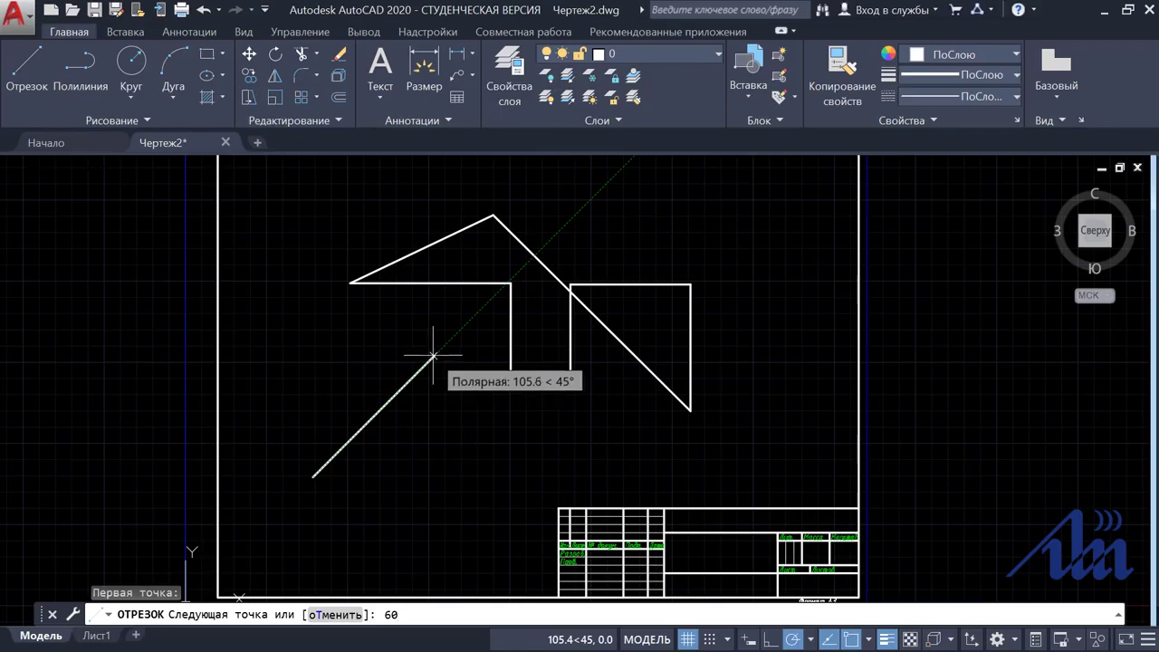
pyautogui.press('Return')
pyautogui.press('Return')
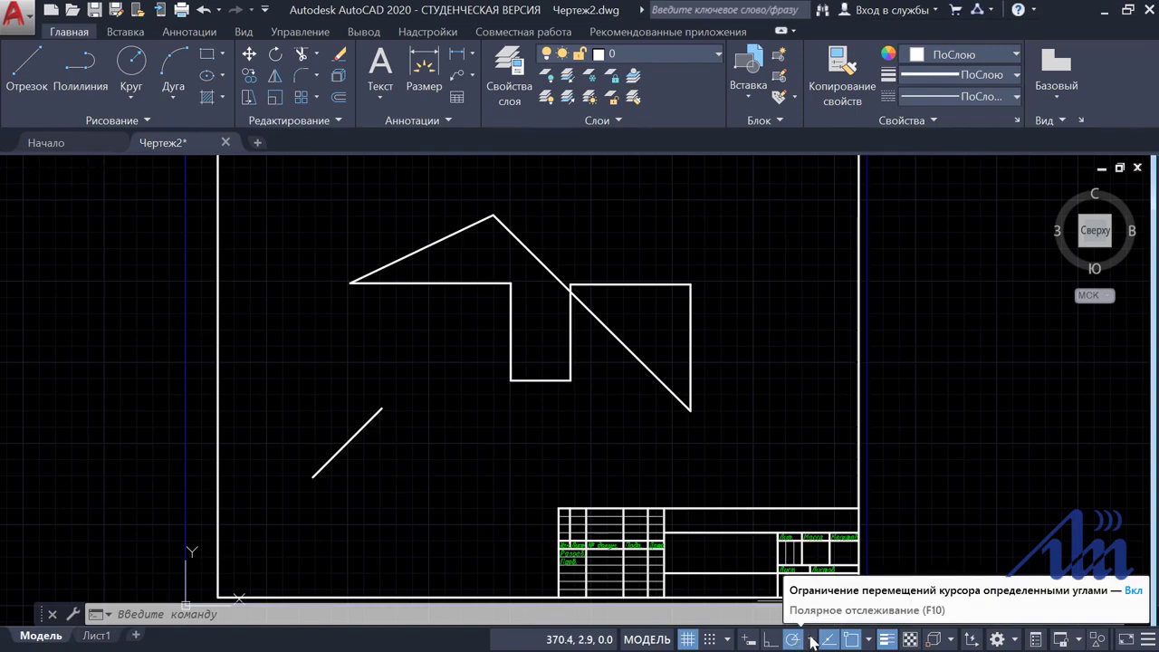
# Step: Turn on Ortho mode to restrict drawing to horizontal and vertical directions
pyautogui.click(811, 640)
pyautogui.click(771, 640)
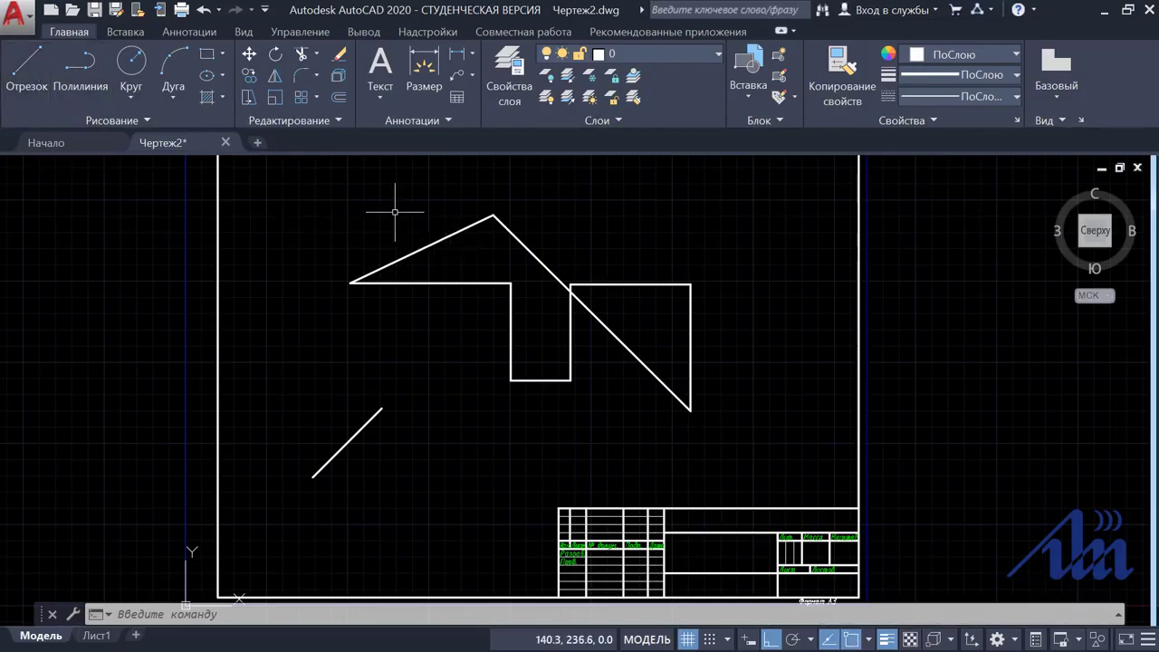
pyautogui.click(24, 69)
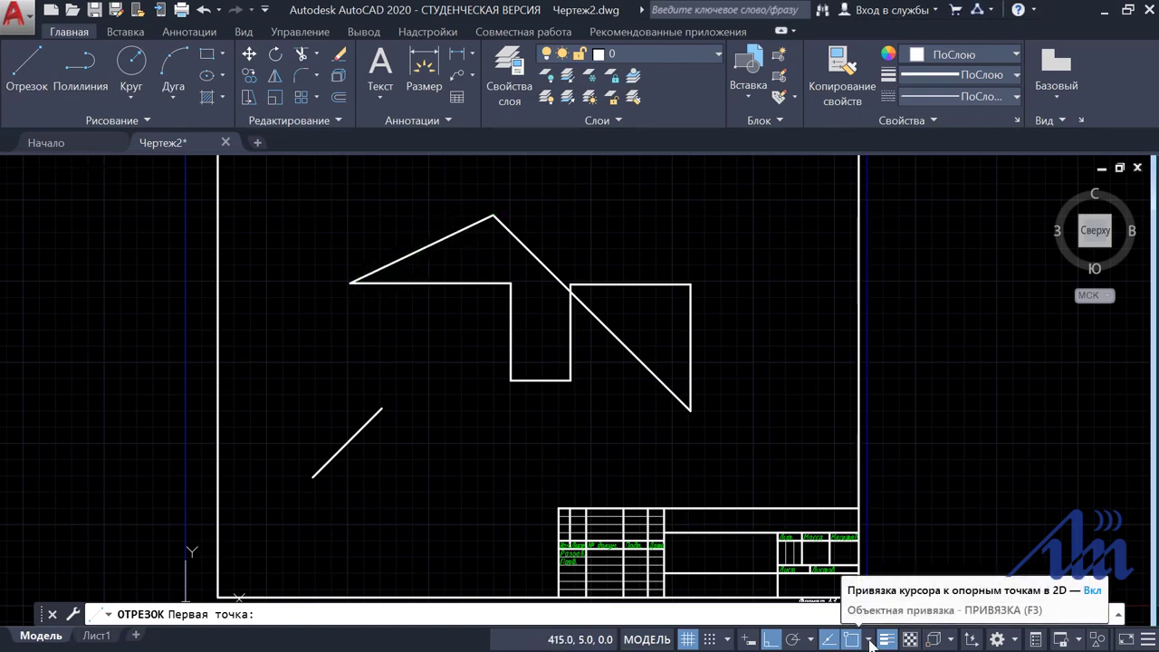
# Step: End a line on the triangle's sloping edge via Nearest snap, then enable object snap tracking
pyautogui.click(870, 640)
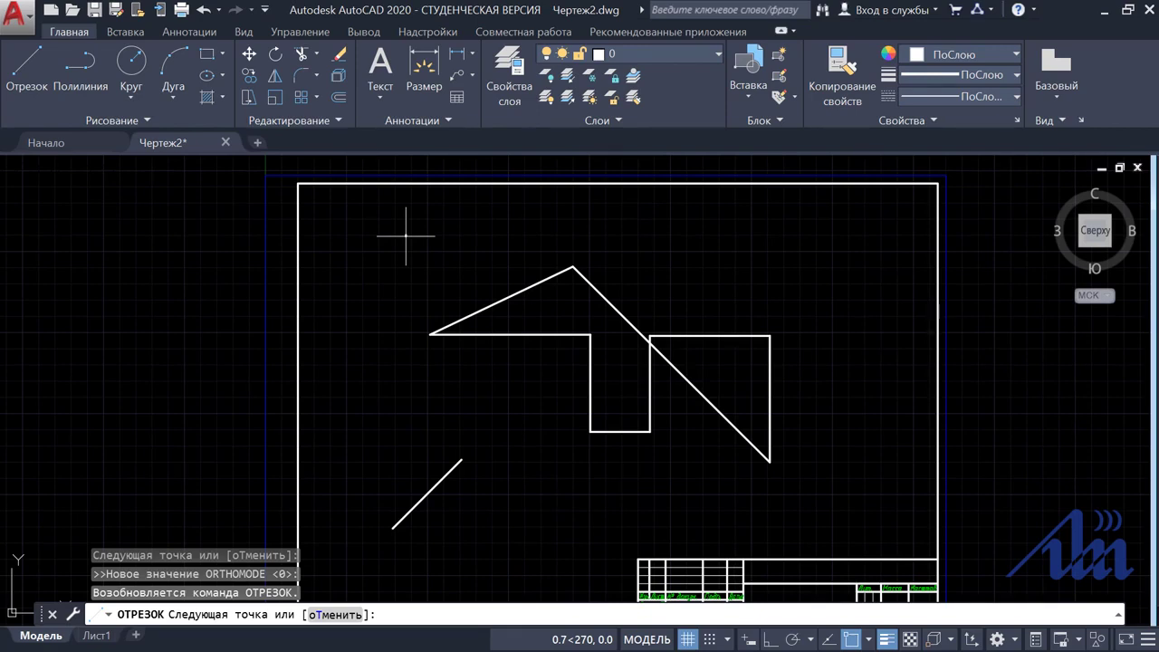
pyautogui.keyDown('shift'); pyautogui.rightClick(406, 236); pyautogui.keyUp('shift')
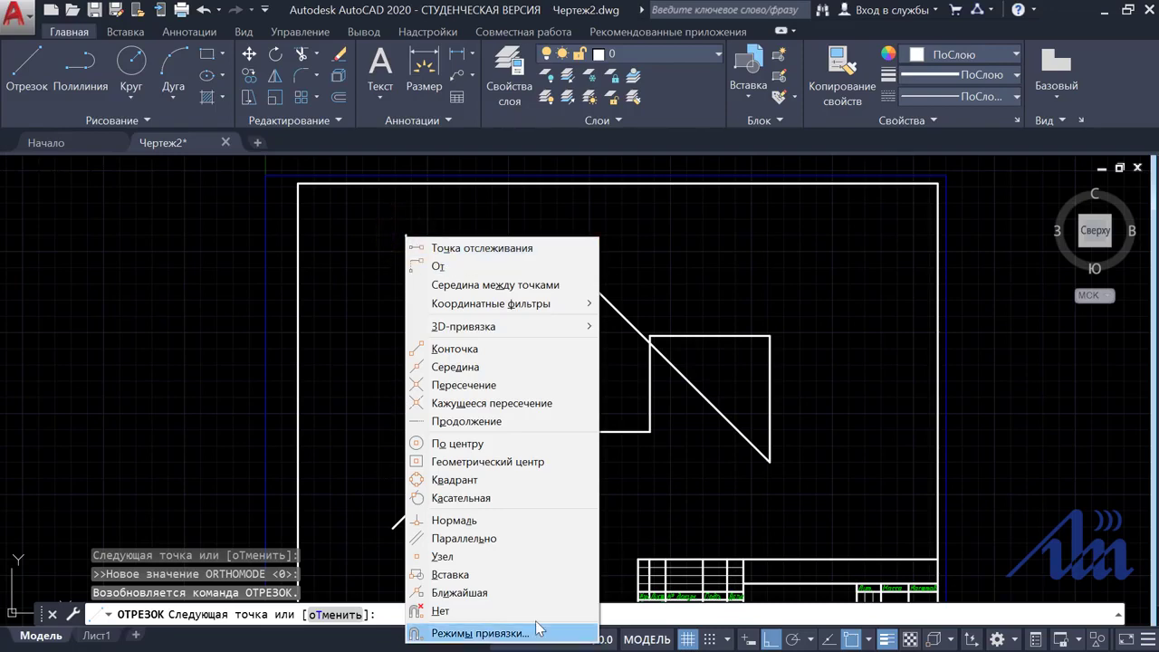
pyautogui.click(417, 594)
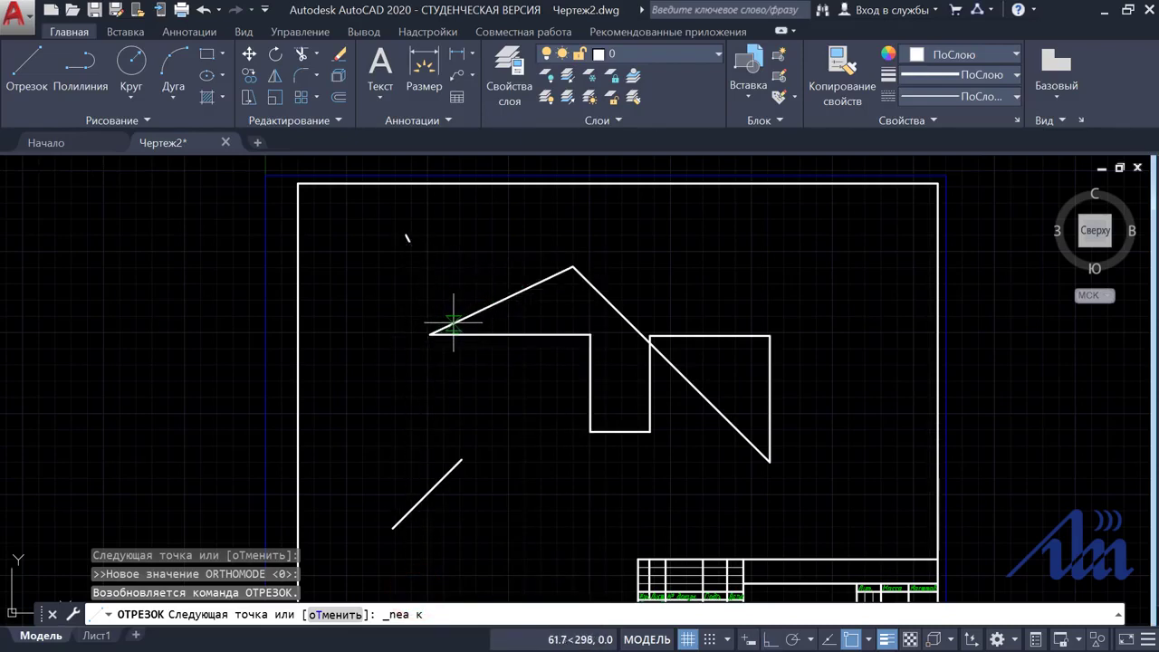
pyautogui.click(504, 297)
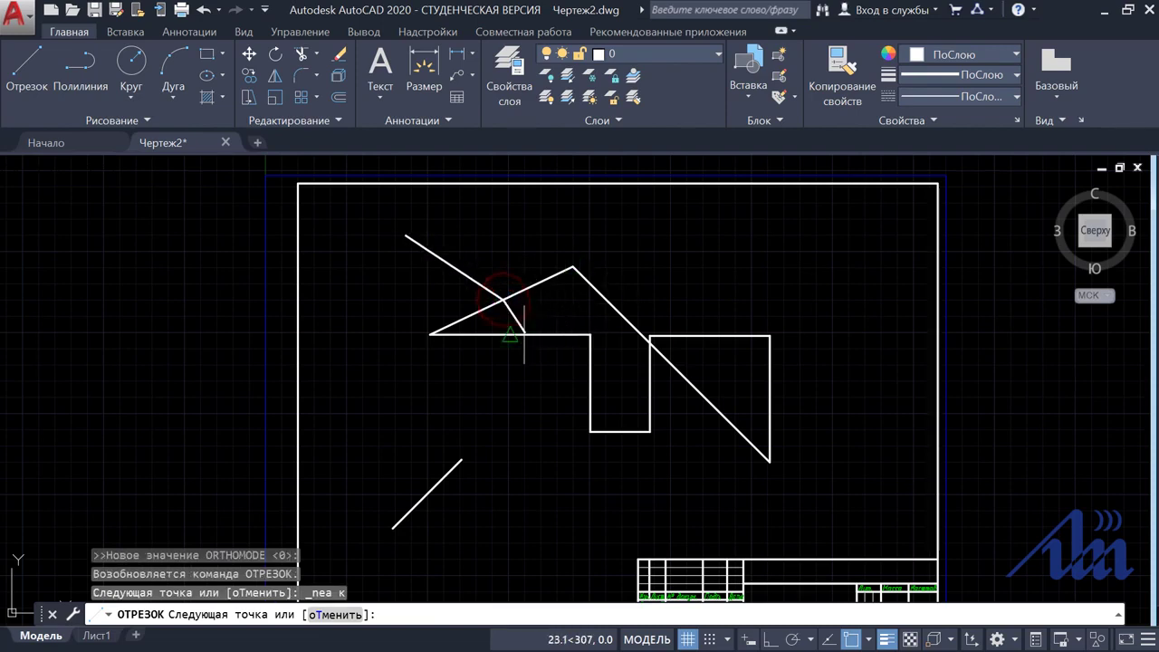
pyautogui.press('Escape')
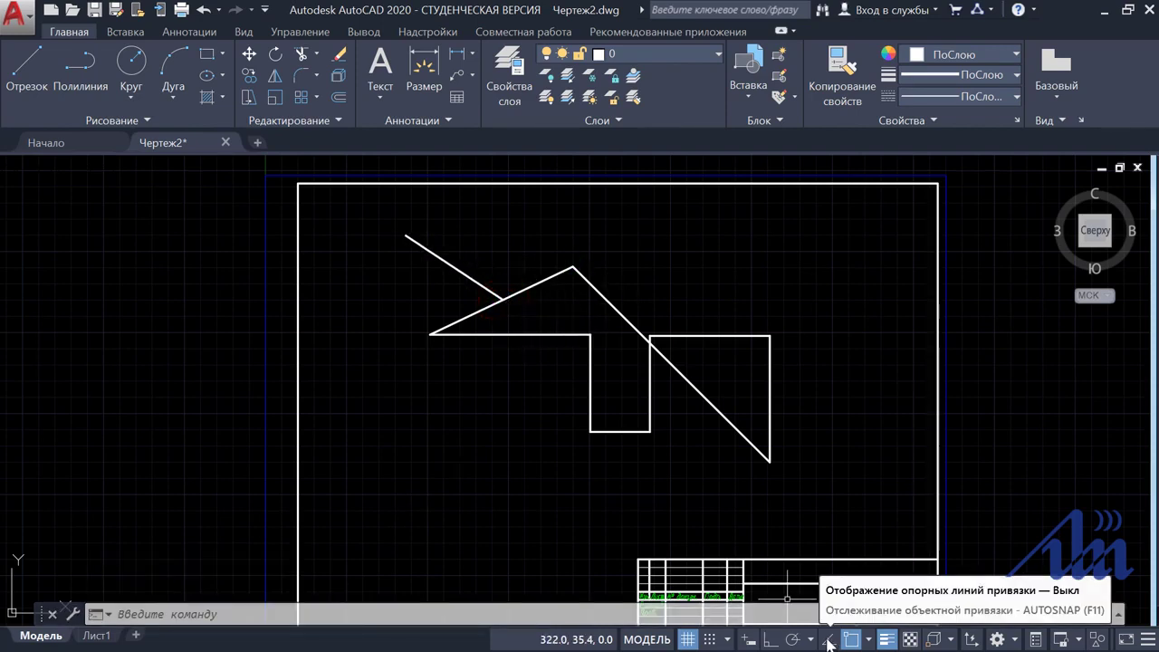
pyautogui.click(830, 640)
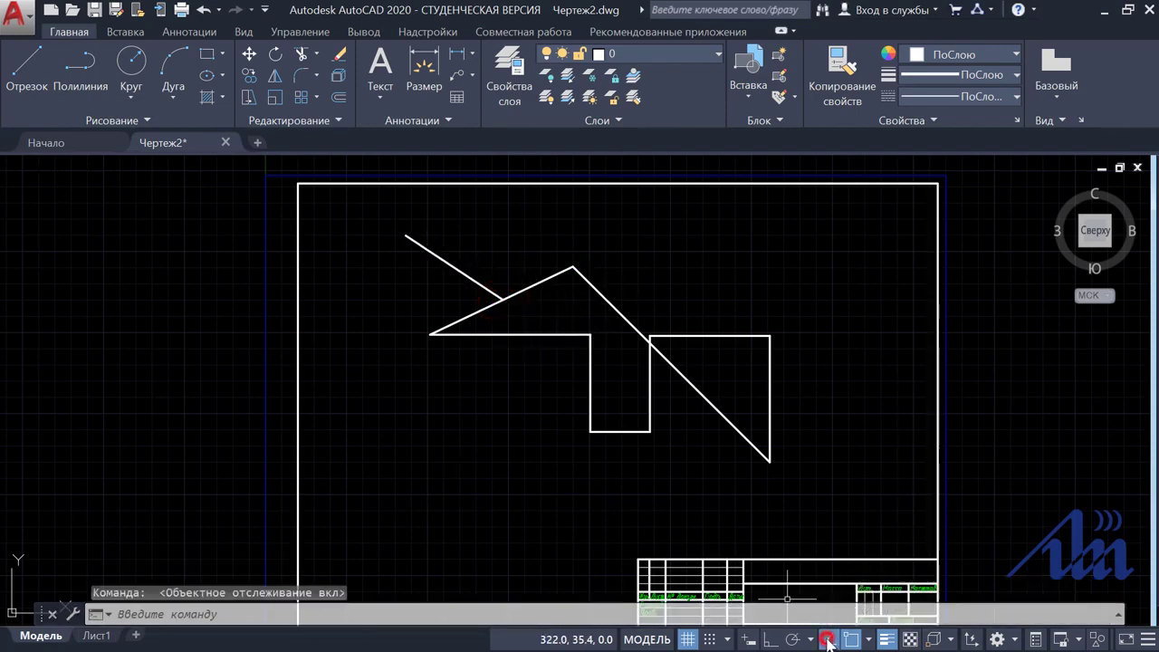
# Step: Draw a rectangle below the outline by picking two opposite corners
pyautogui.click(207, 54)
pyautogui.click(378, 429)
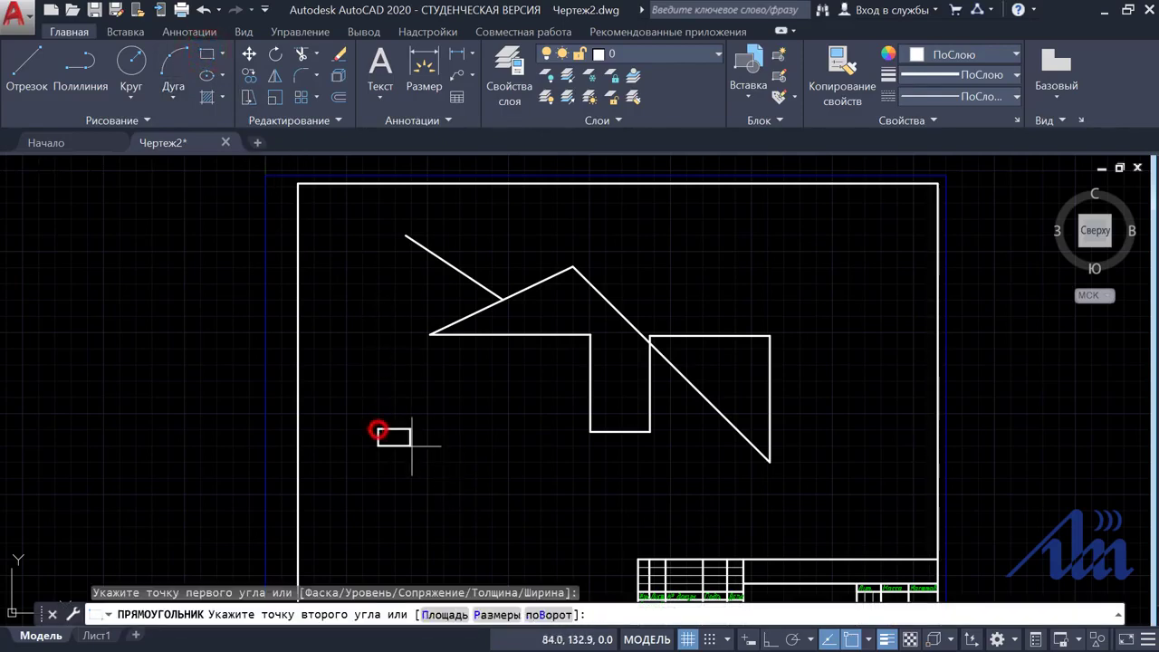
pyautogui.click(573, 530)
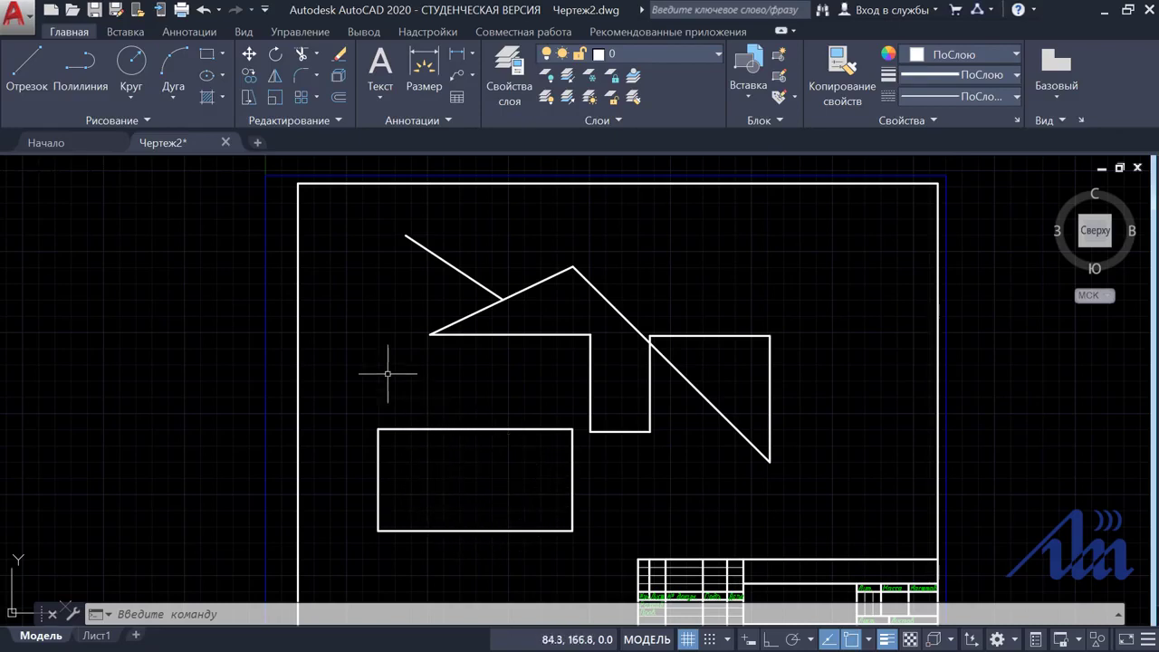
pyautogui.click(133, 68)
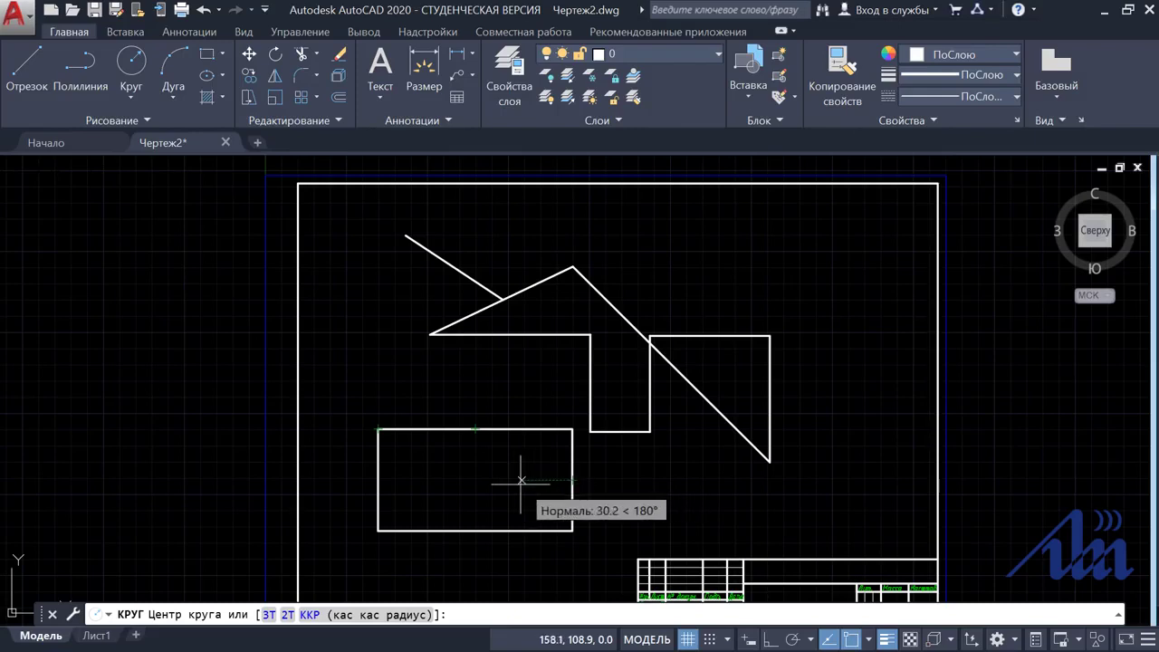
# Step: Draw a circle centred in the rectangle's middle using object snap tracking
pyautogui.click(475, 480)
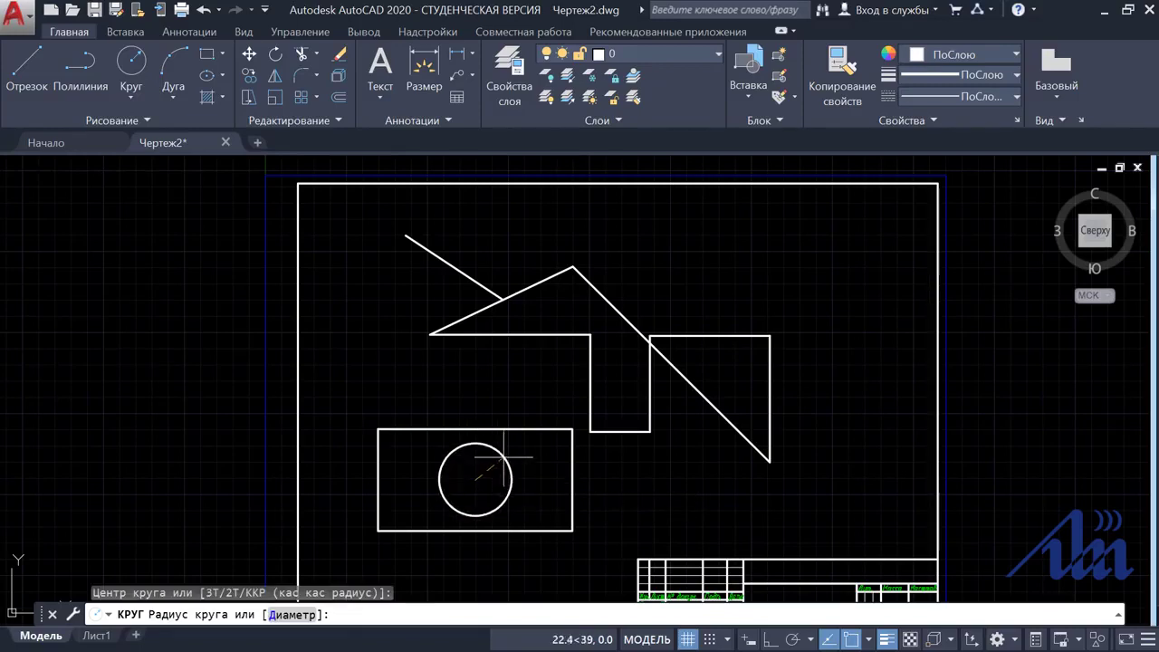
pyautogui.click(502, 457)
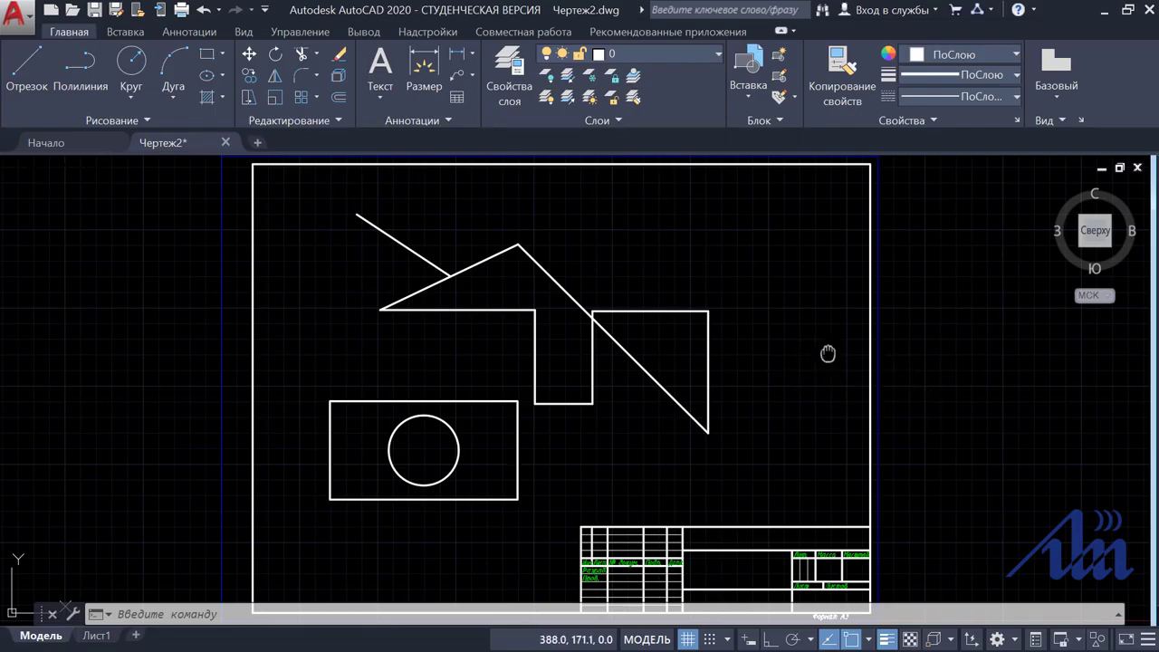
pyautogui.moveTo(828, 353)
pyautogui.mouseDown(button='middle')
pyautogui.moveTo(769, 344)
pyautogui.moveTo(676, 371)
pyautogui.moveTo(751, 426)
pyautogui.moveTo(954, 379)
pyautogui.moveTo(818, 323)
pyautogui.moveTo(672, 339)
pyautogui.moveTo(836, 408)
pyautogui.moveTo(910, 338)
pyautogui.moveTo(843, 349)
pyautogui.moveTo(843, 393)
pyautogui.moveTo(856, 360)
pyautogui.mouseUp(button='middle')
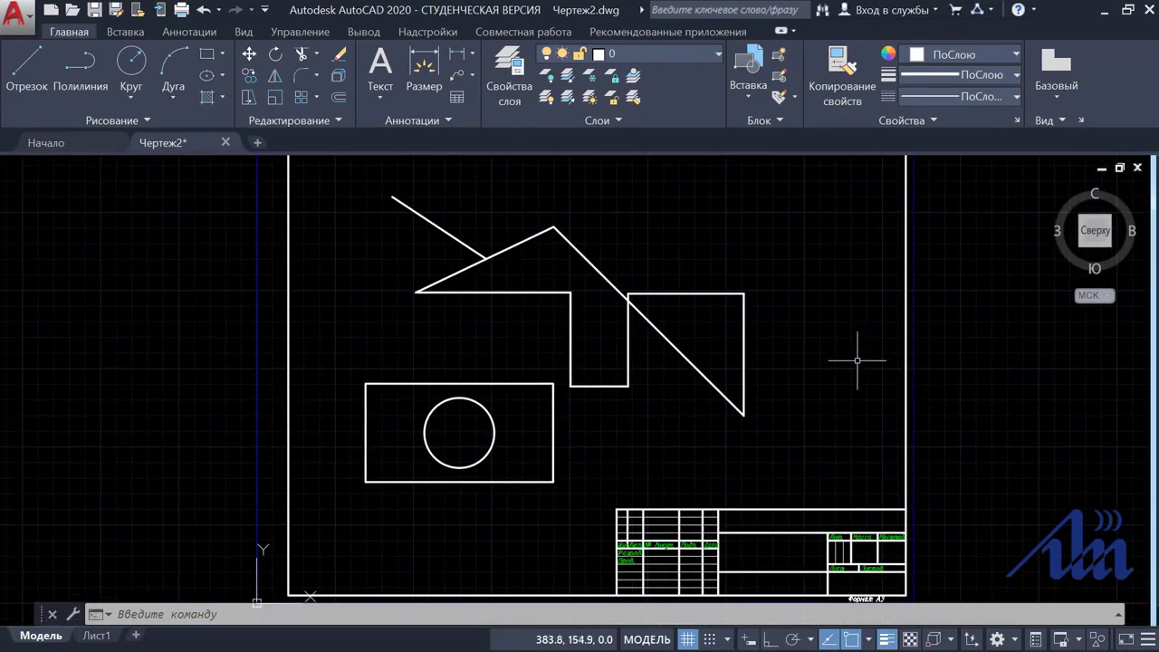
pyautogui.scroll(2, 857, 360)
pyautogui.scroll(4, 857, 360)
pyautogui.scroll(-10, 856, 359)
pyautogui.scroll(2, 856, 357)
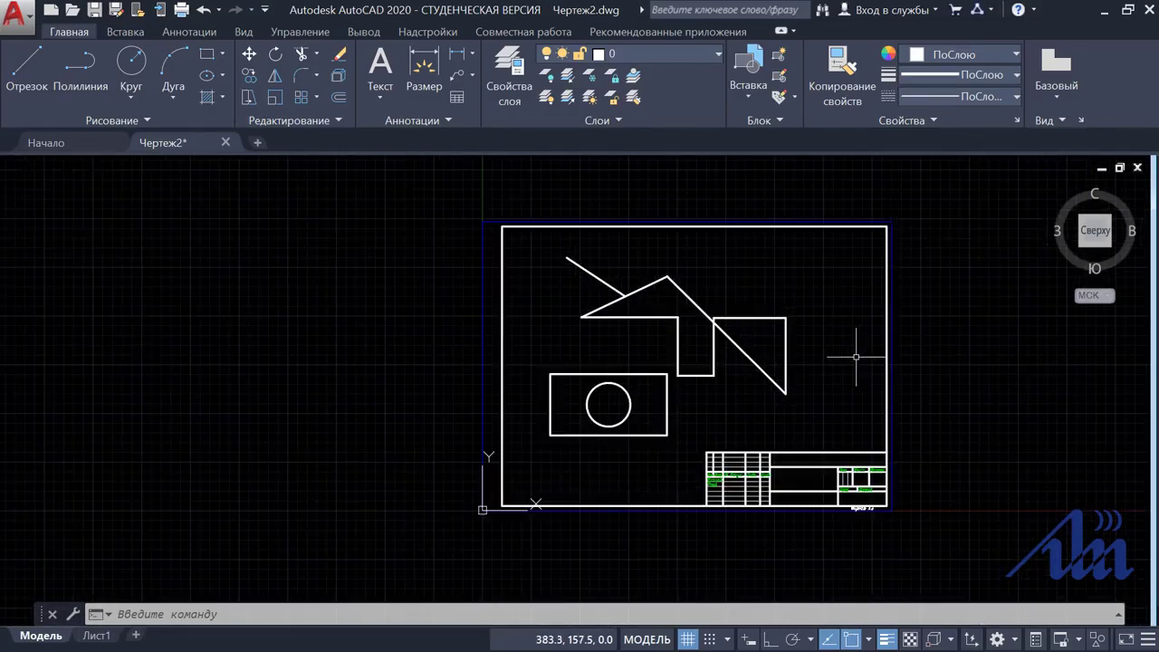
pyautogui.scroll(5, 856, 357)
pyautogui.scroll(-7, 856, 357)
pyautogui.scroll(5, 856, 357)
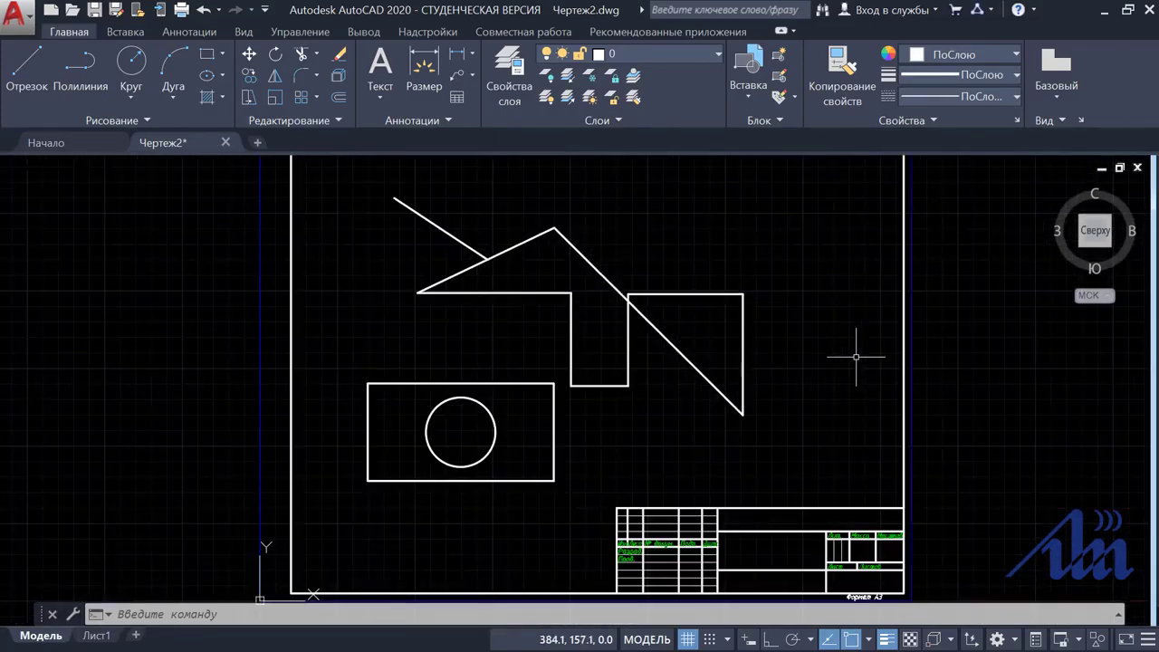
pyautogui.scroll(2, 856, 357)
pyautogui.scroll(-2, 856, 357)
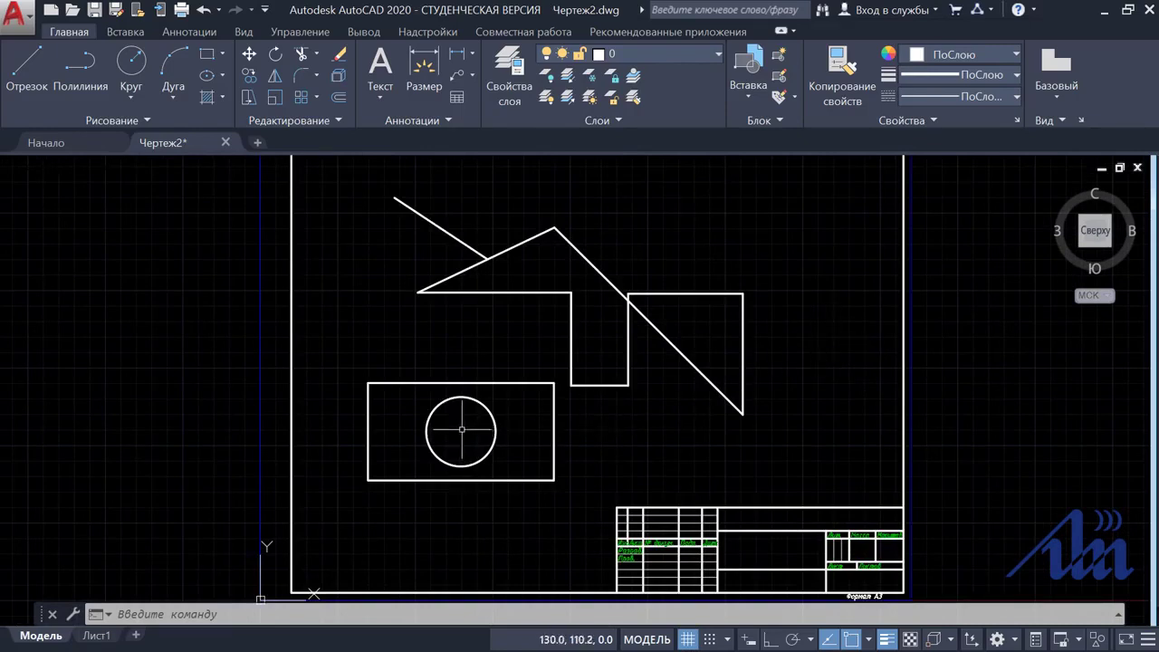
pyautogui.scroll(2, 462, 430)
pyautogui.scroll(6, 462, 429)
pyautogui.scroll(-6, 462, 429)
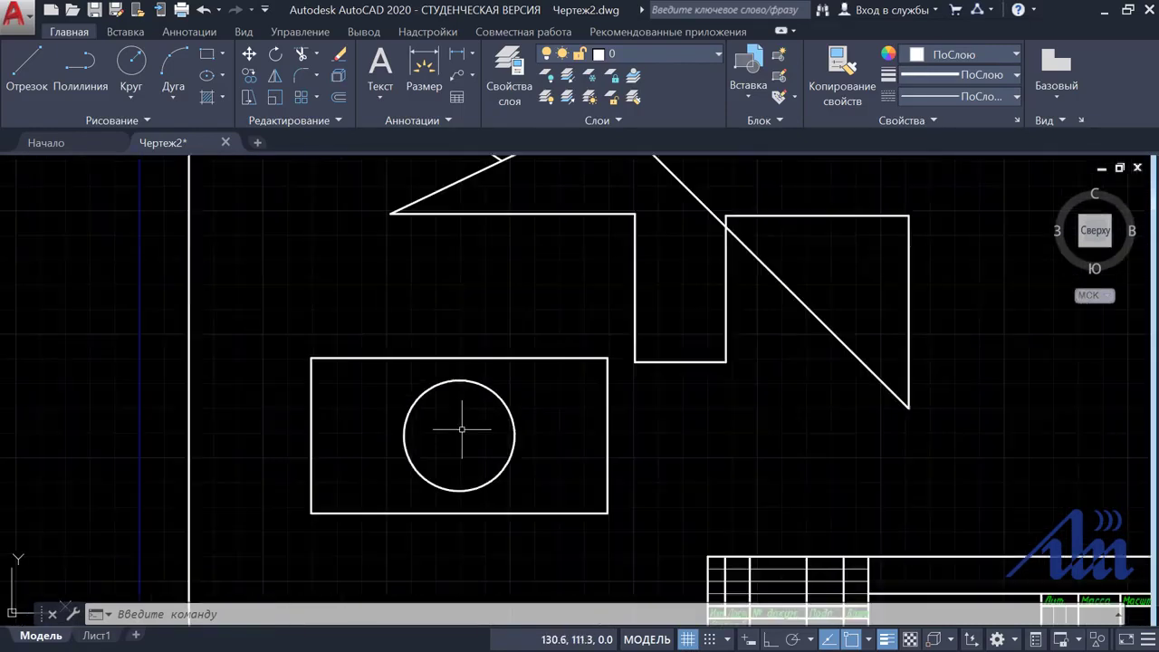
pyautogui.scroll(-3, 462, 429)
pyautogui.scroll(7, 462, 429)
pyautogui.scroll(4, 462, 430)
pyautogui.scroll(-3, 462, 430)
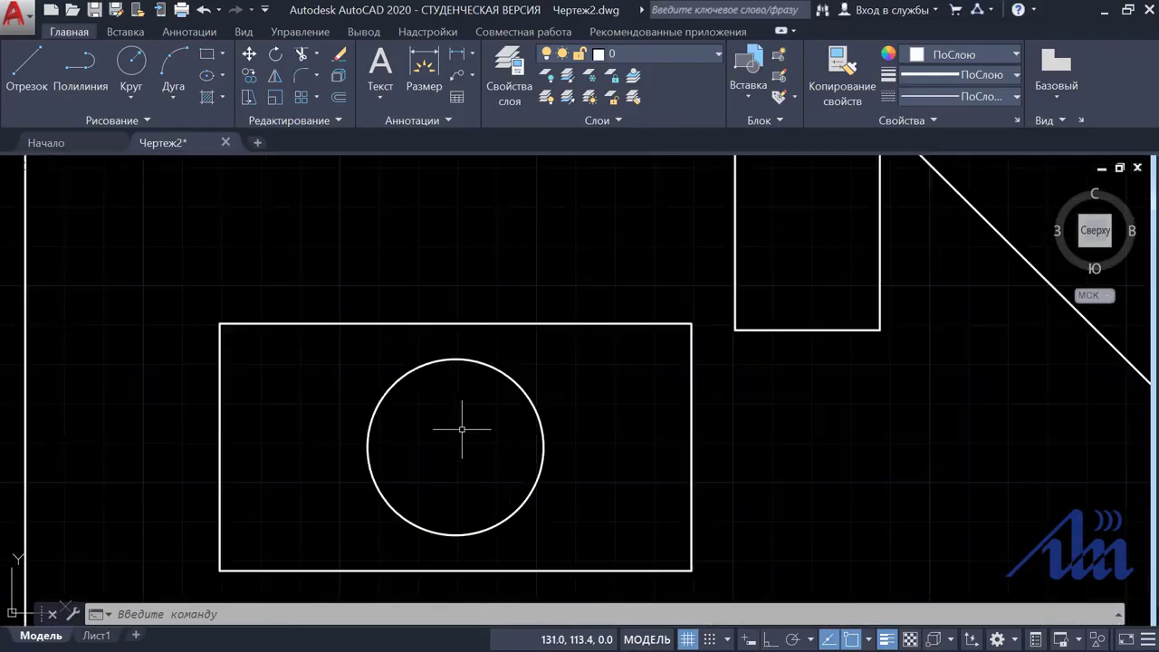
pyautogui.scroll(-3, 462, 430)
pyautogui.scroll(-3, 698, 362)
pyautogui.middleClick(698, 362)
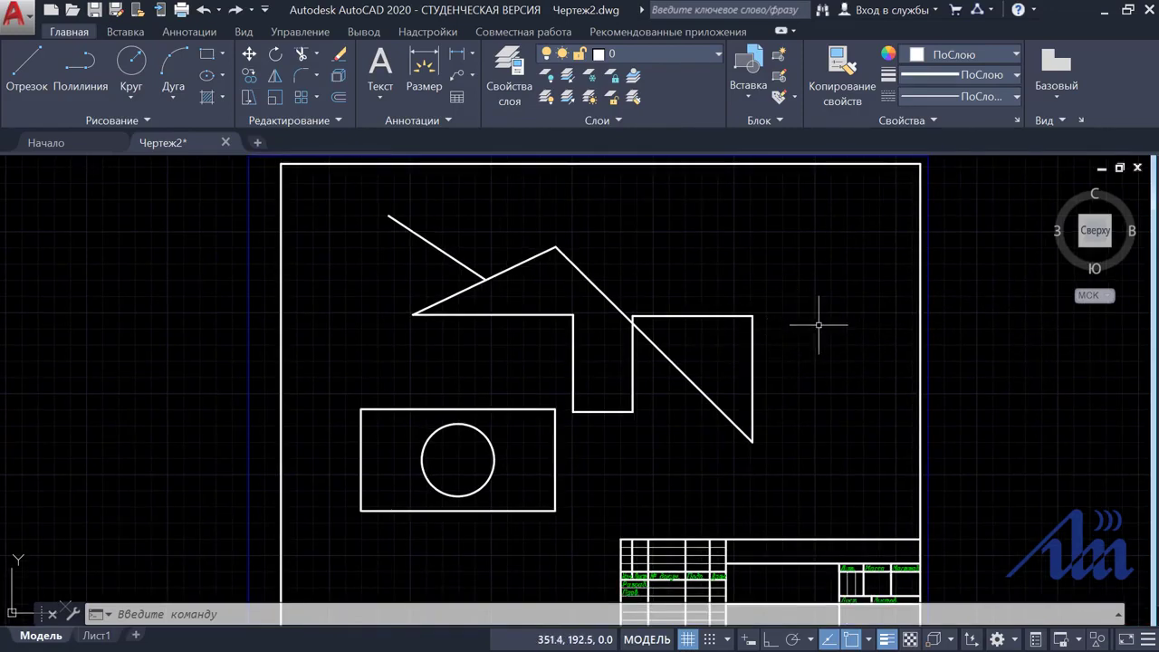
# Step: Rotate the top-right horizontal edge about its midpoint grip into a steep slant
pyautogui.click(696, 316)
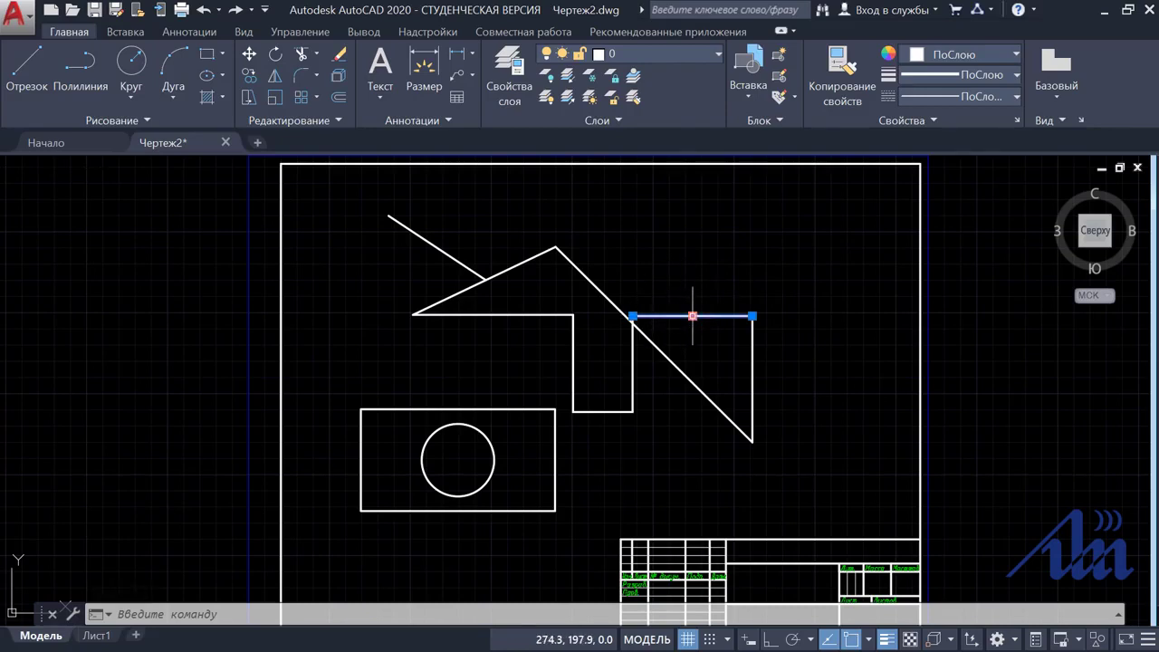
pyautogui.click(693, 316)
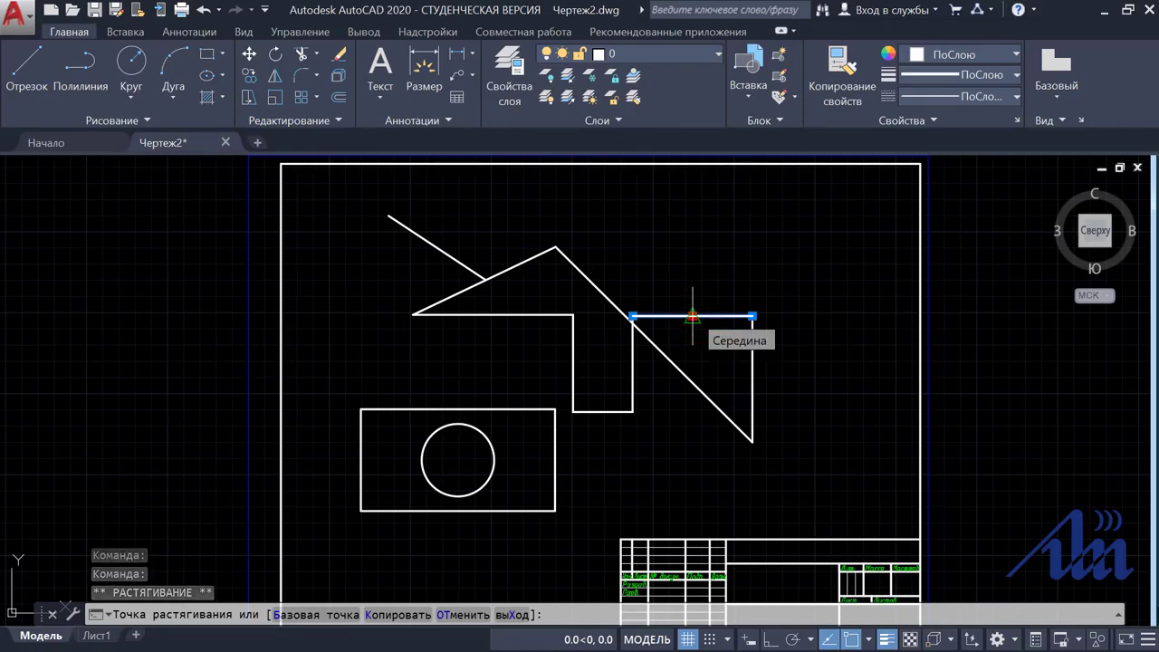
pyautogui.rightClick(693, 316)
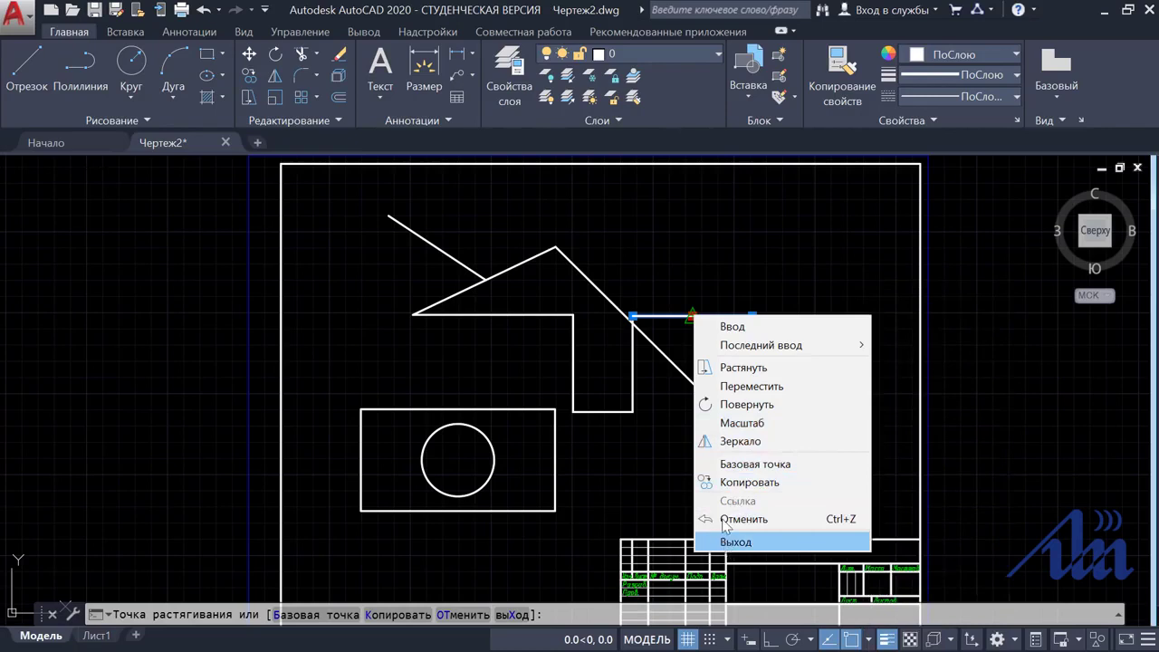
pyautogui.click(737, 405)
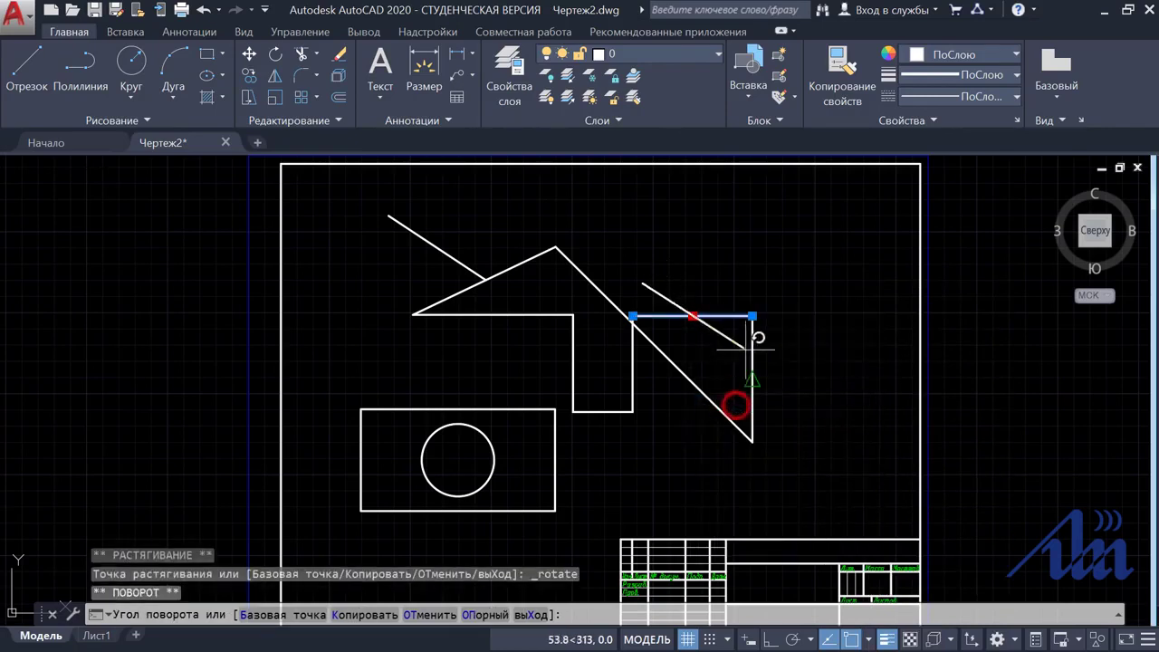
pyautogui.click(712, 245)
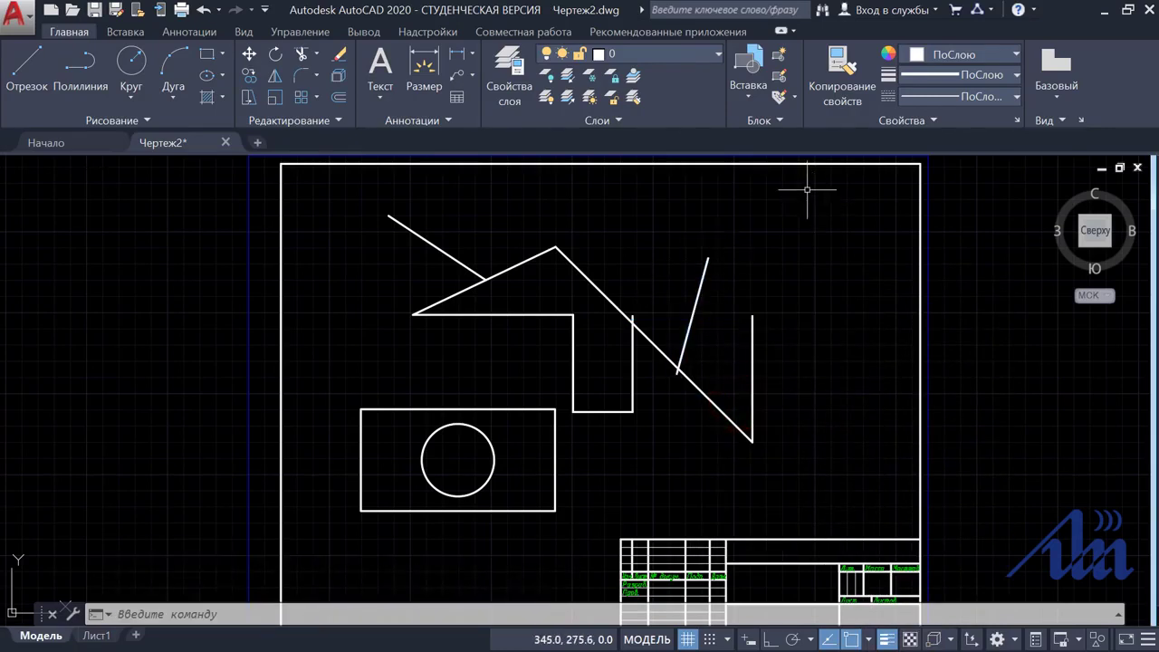
pyautogui.click(801, 193)
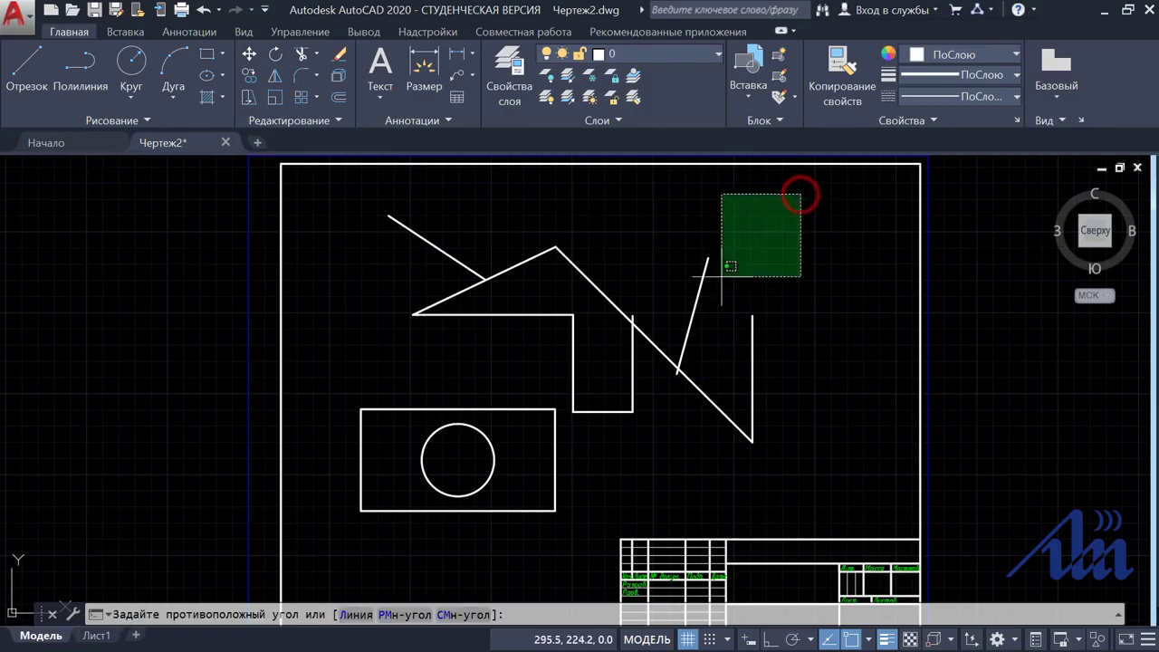
pyautogui.click(371, 463)
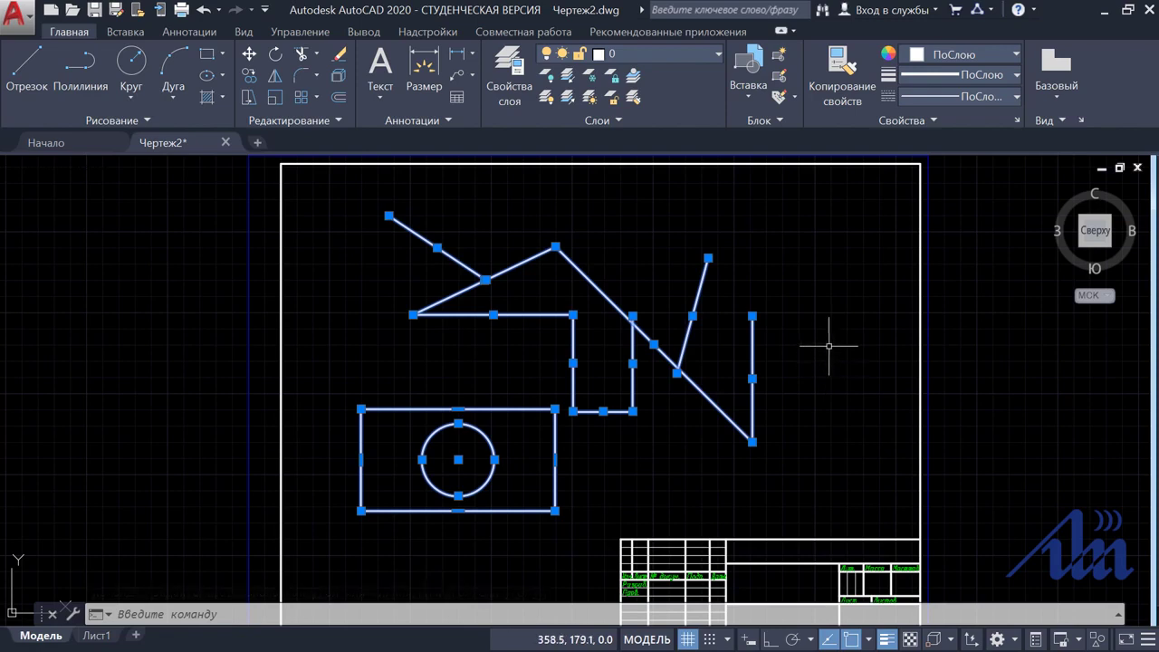
pyautogui.press('Escape')
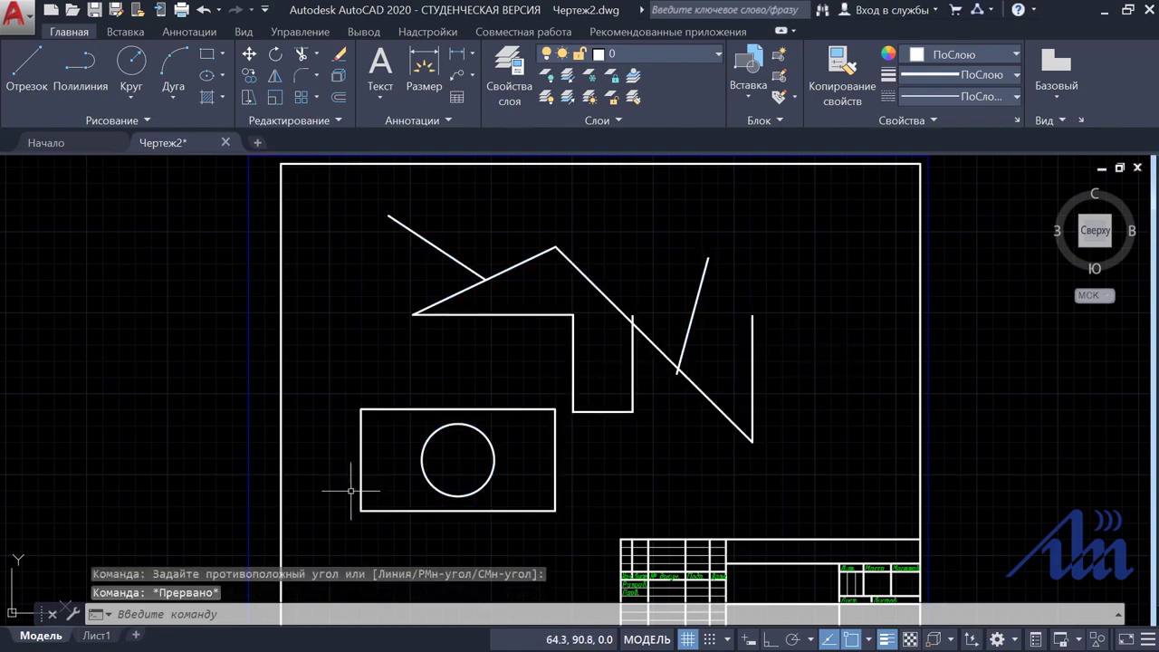
pyautogui.click(342, 536)
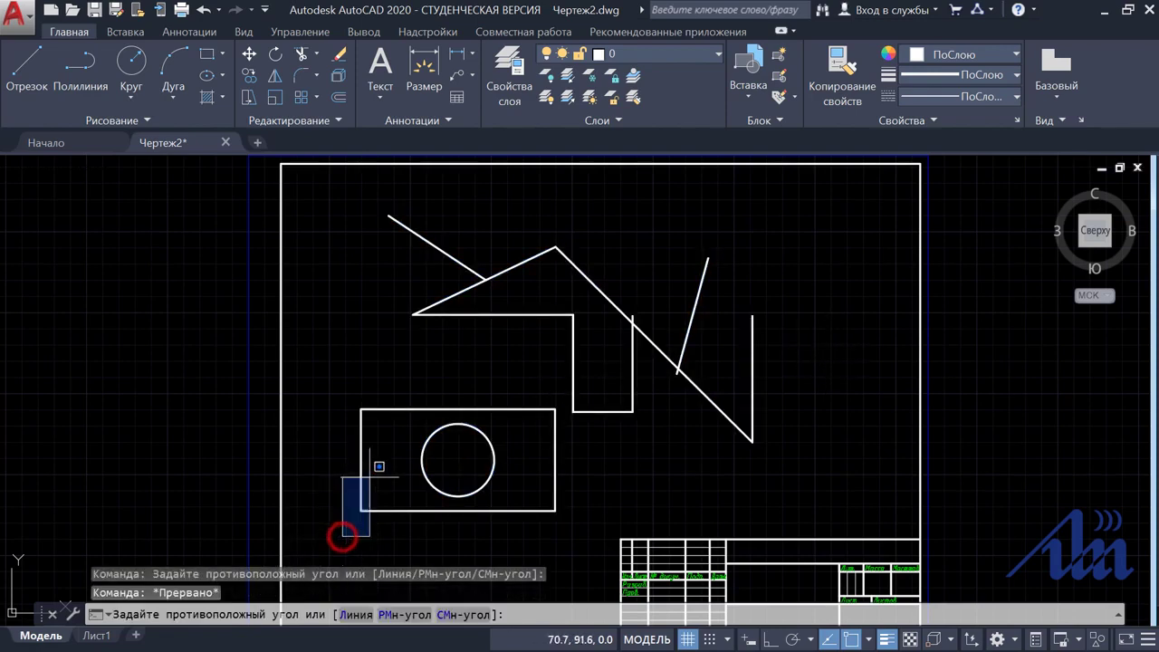
pyautogui.click(661, 196)
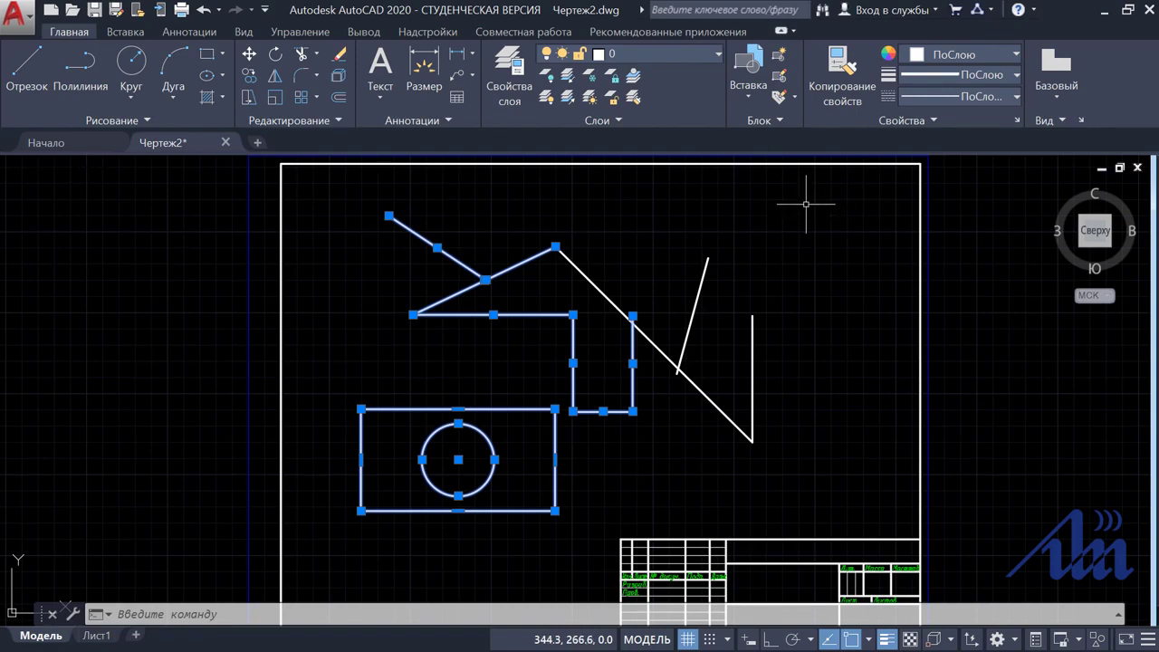
pyautogui.press('Escape')
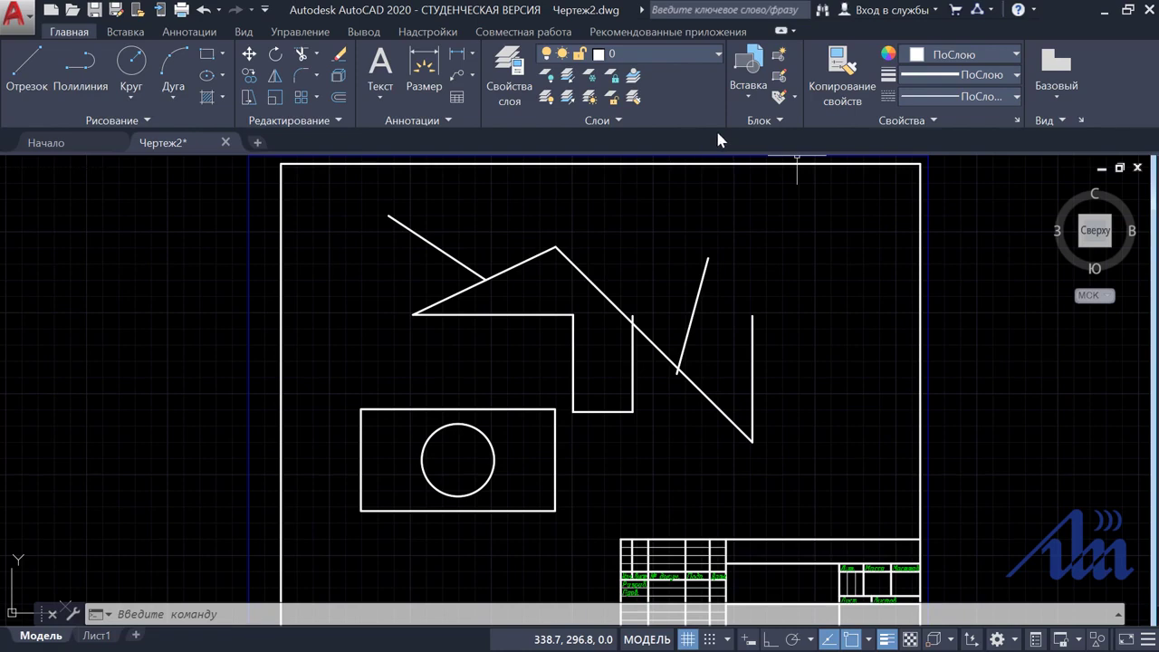
# Step: Create a new layer named ggg in the Layer Properties Manager
pyautogui.click(720, 57)
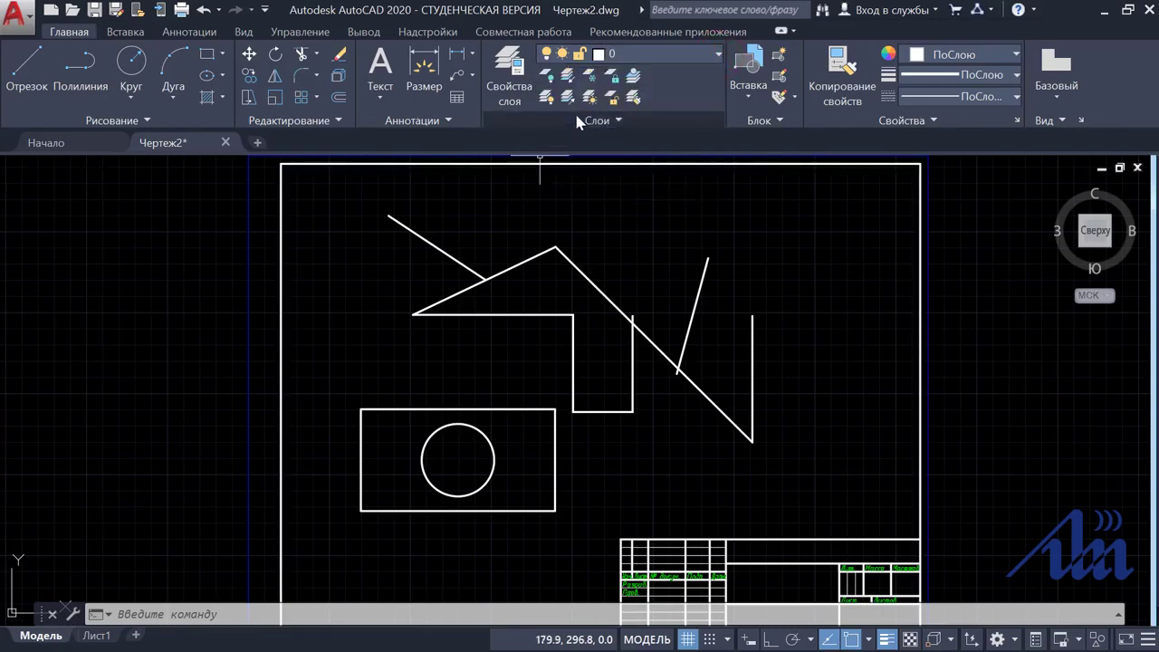
pyautogui.click(513, 67)
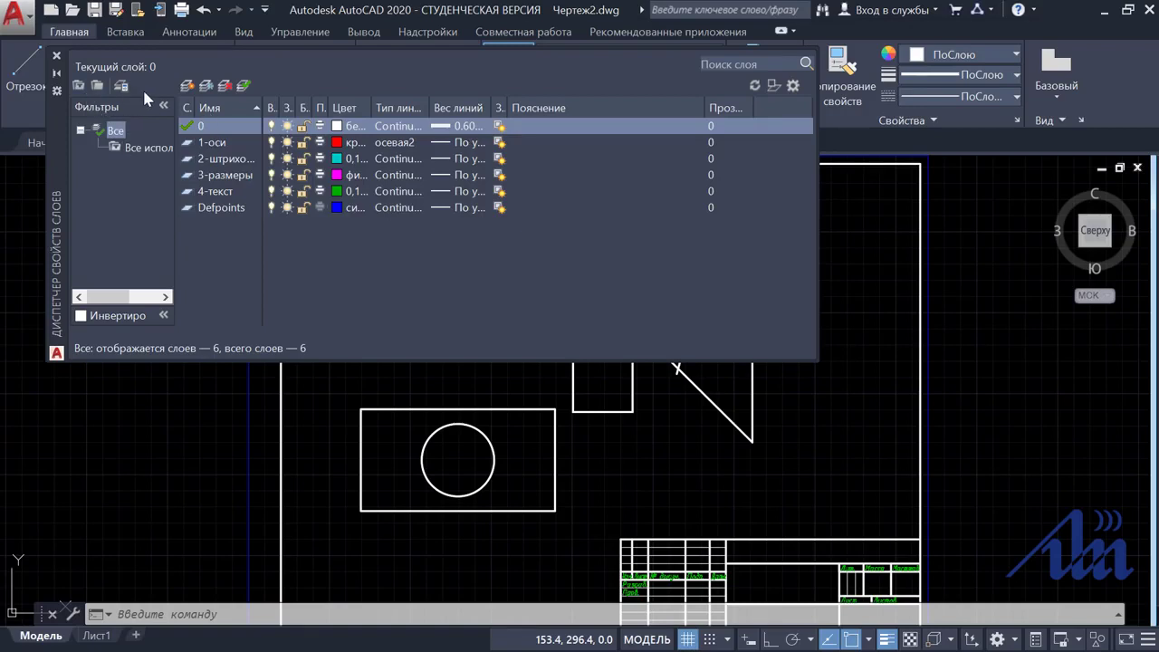
pyautogui.click(187, 86)
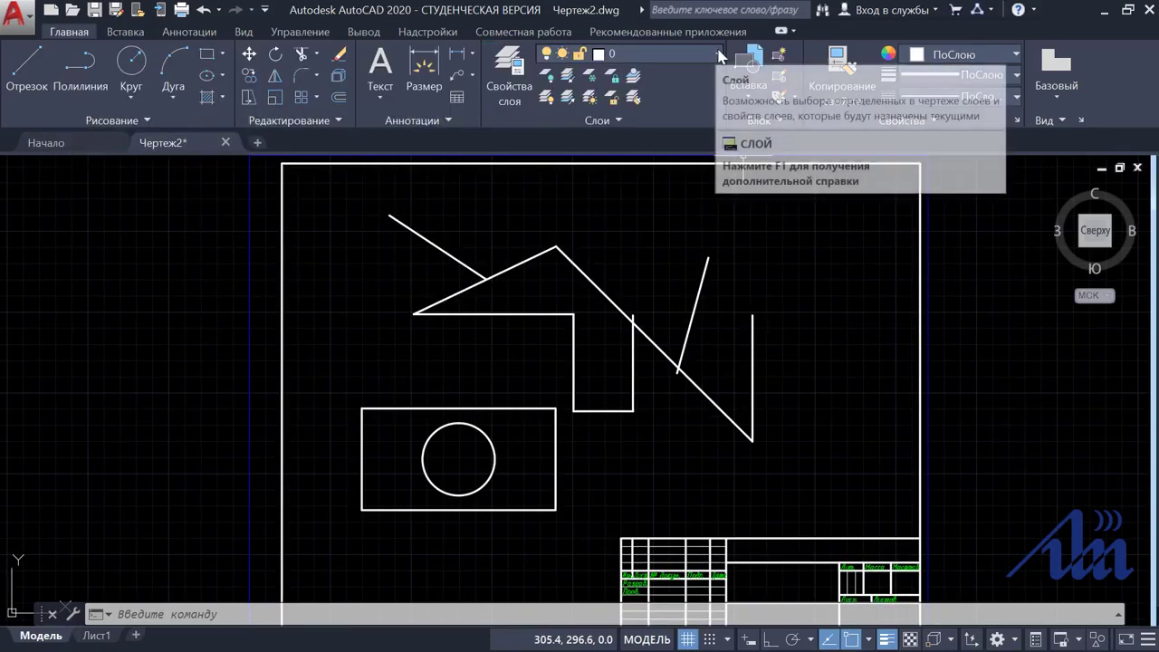
# Step: Make 3-размеры current and draw a line from the zigzag's top corner out to the right
pyautogui.click(718, 55)
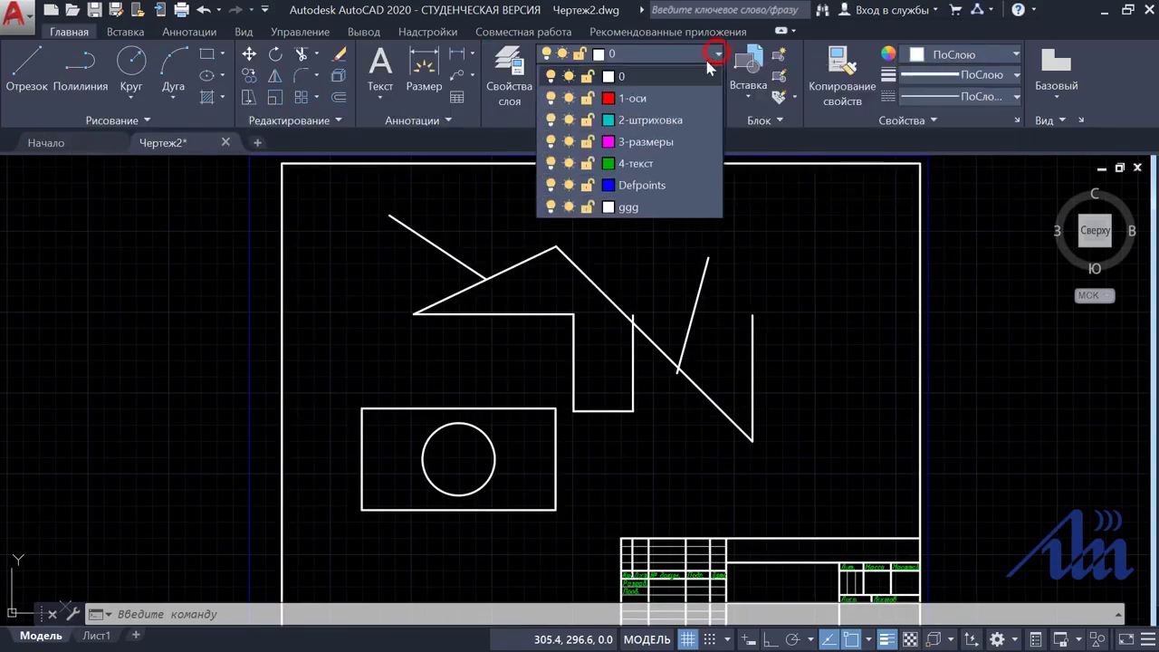
pyautogui.click(644, 143)
pyautogui.click(26, 65)
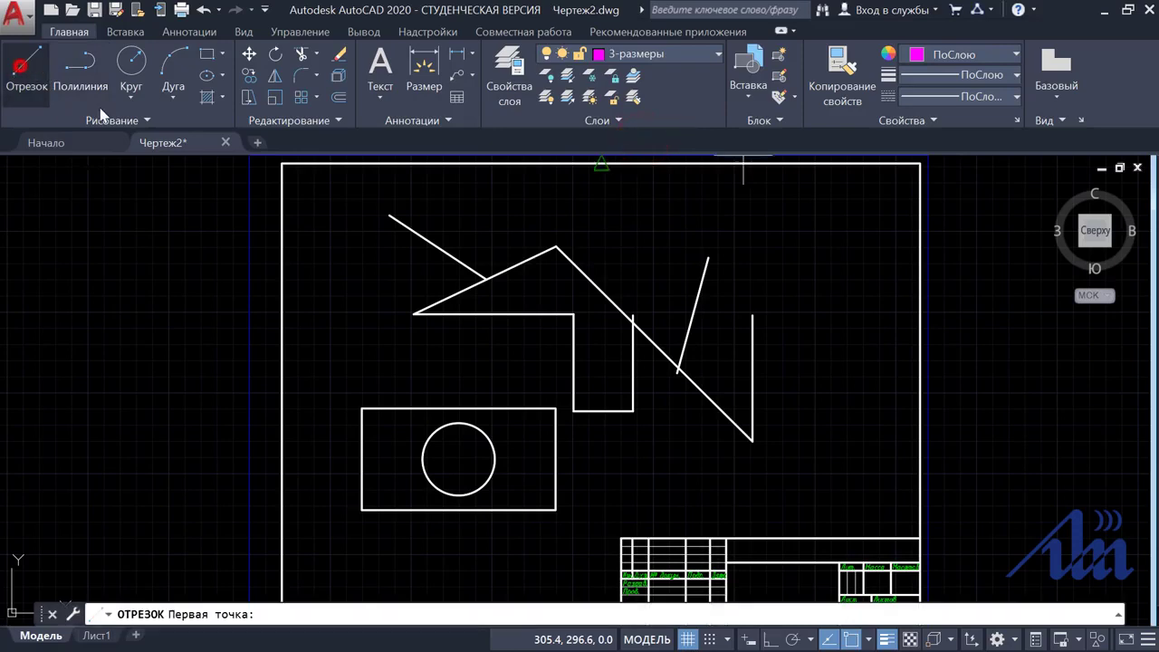
pyautogui.click(557, 245)
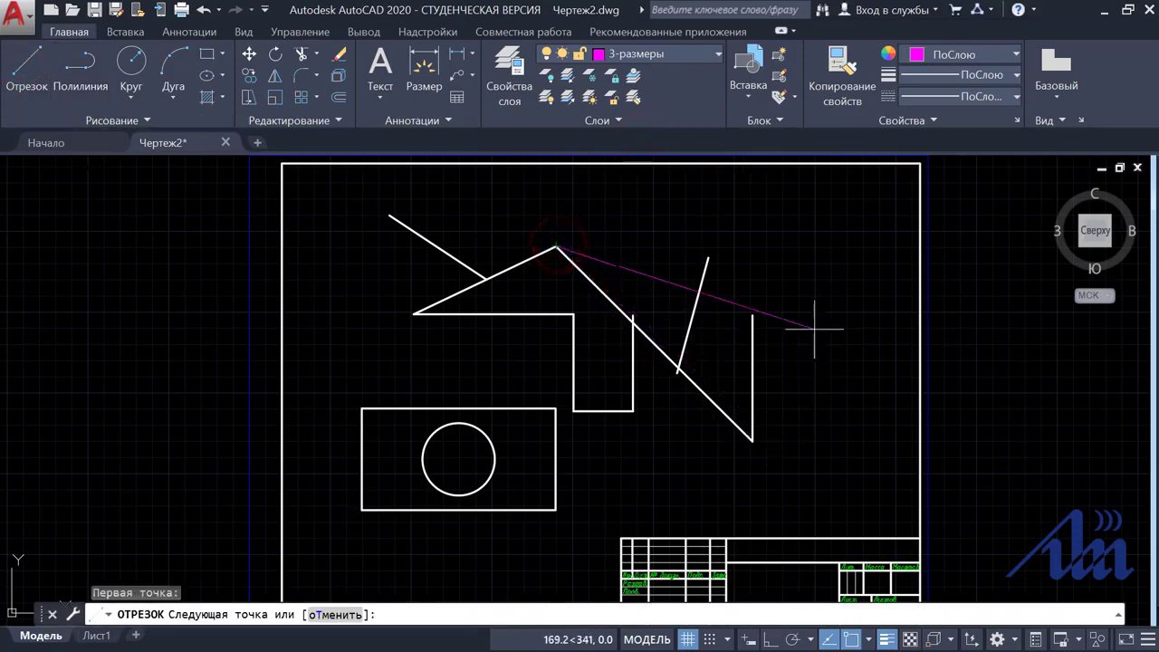
pyautogui.click(824, 287)
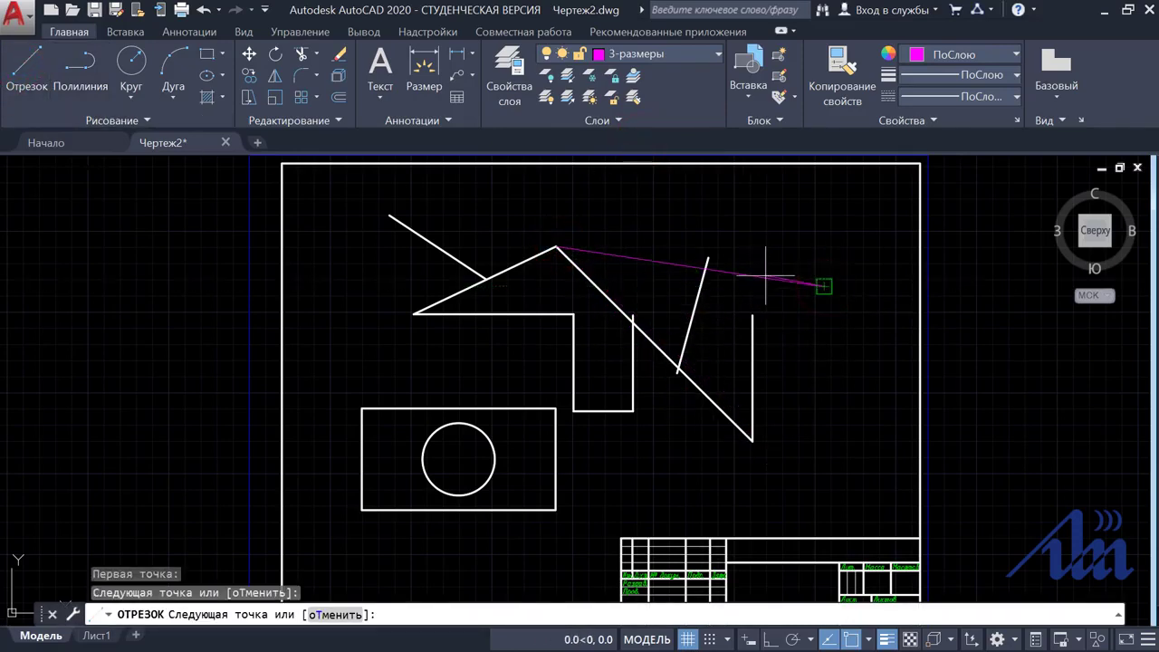
pyautogui.press('Escape')
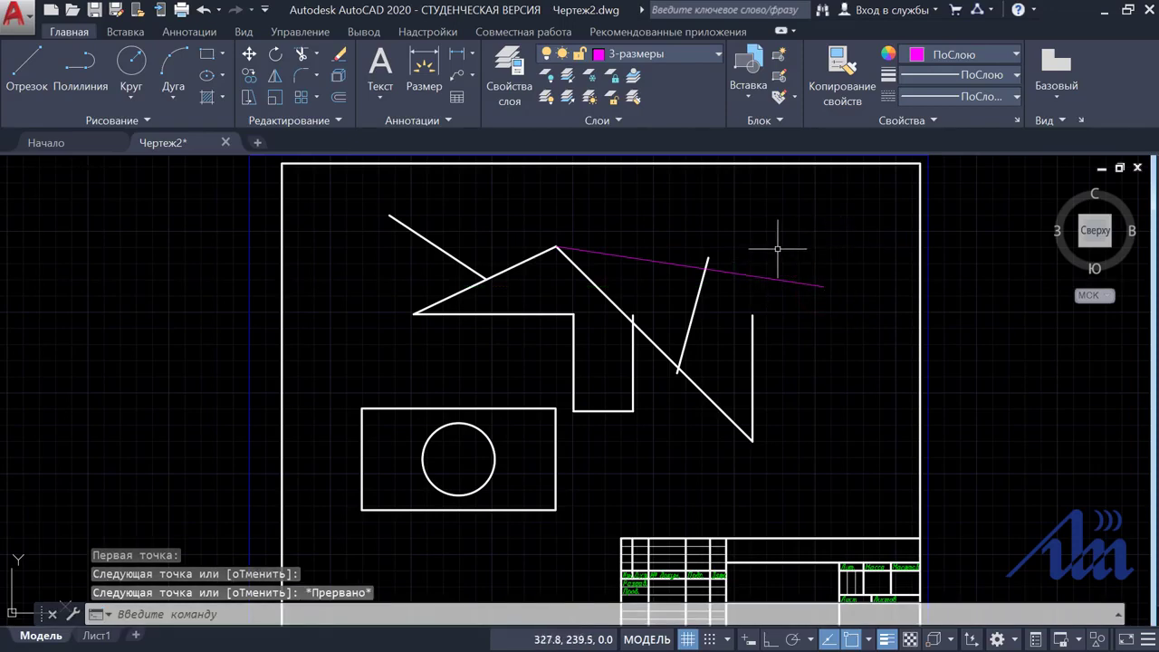
# Step: Move the short slanted line onto layer 3-размеры
pyautogui.click(692, 316)
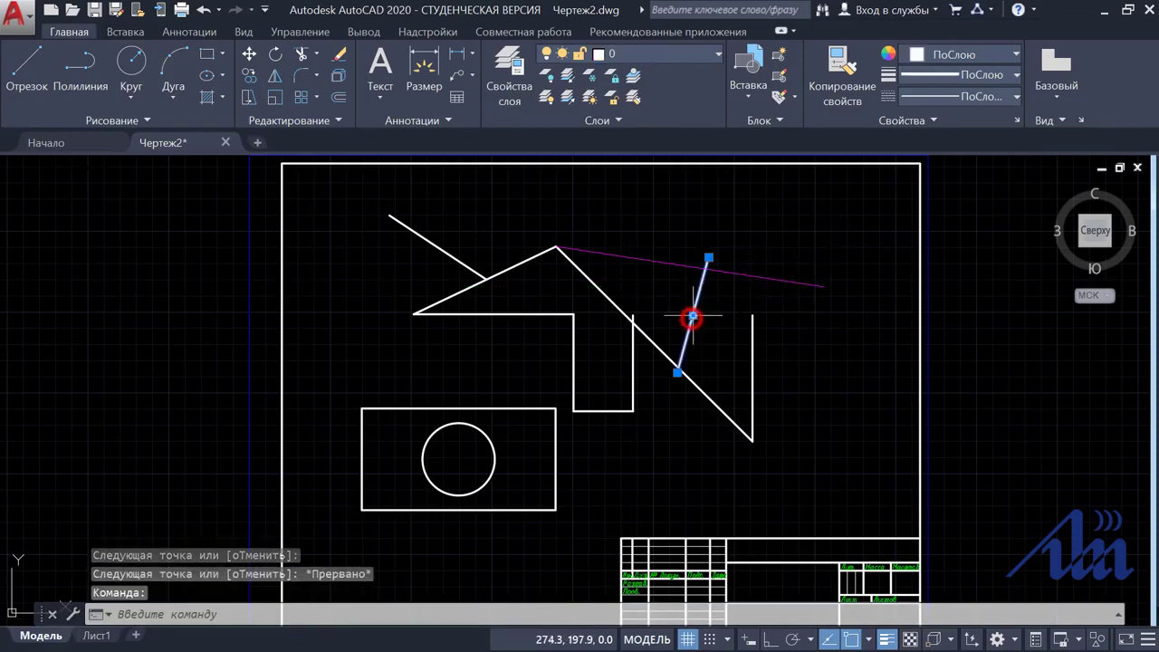
pyautogui.click(711, 55)
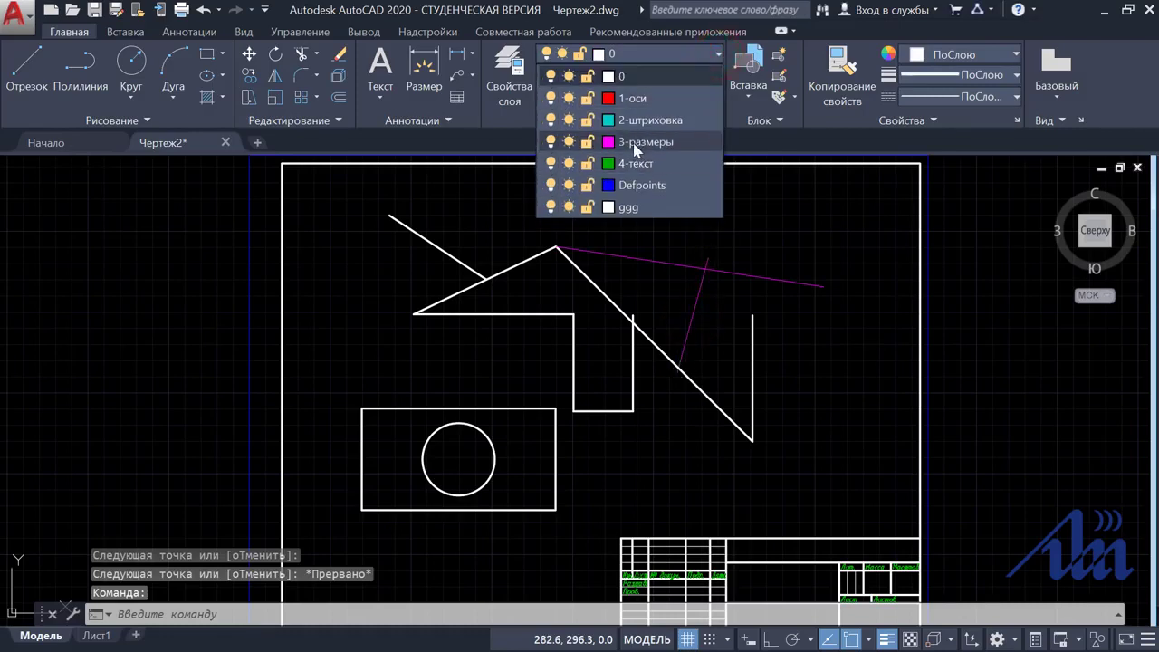
pyautogui.click(634, 142)
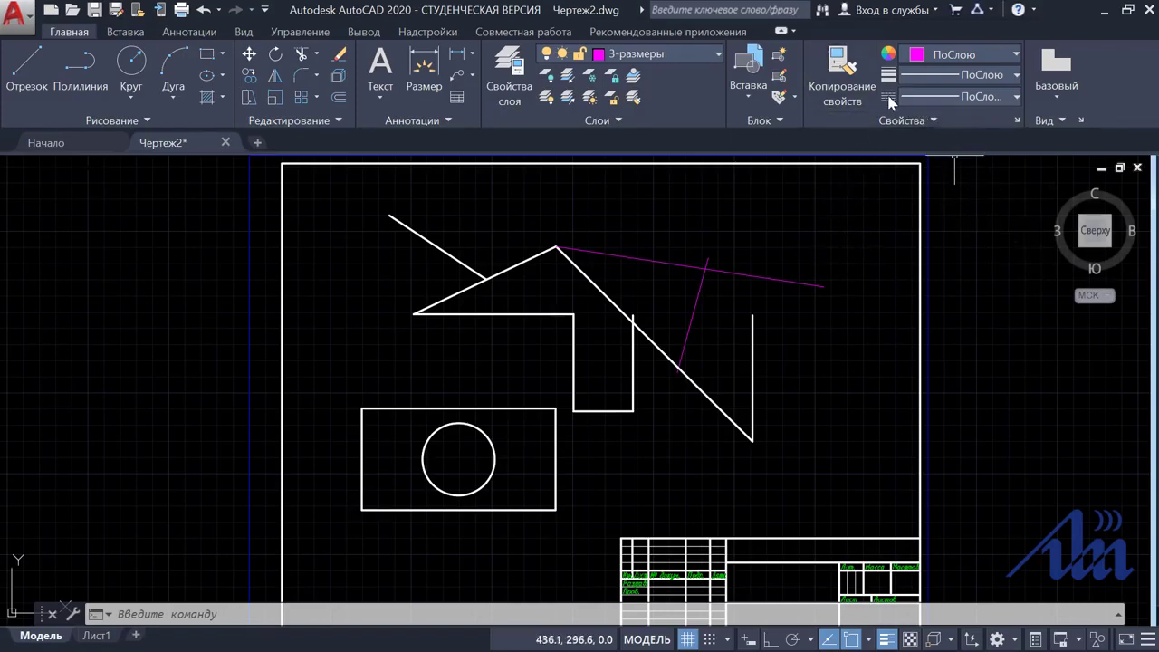
# Step: Match the vertical white edge's properties to the magenta 3-размеры line
pyautogui.click(843, 66)
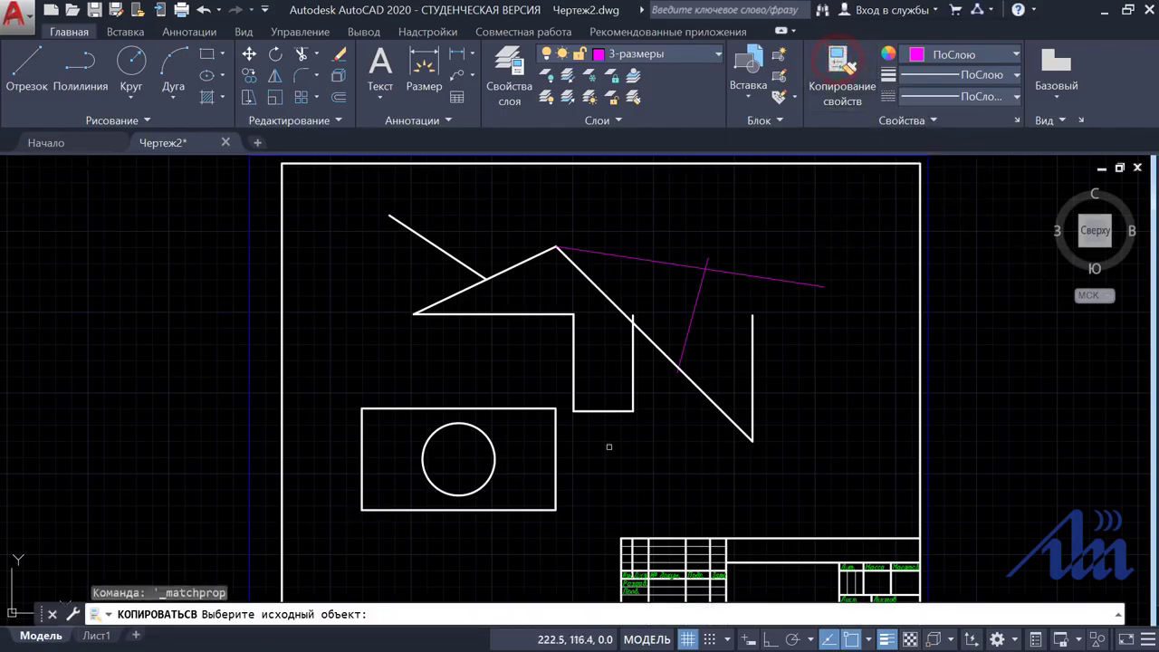
pyautogui.click(663, 261)
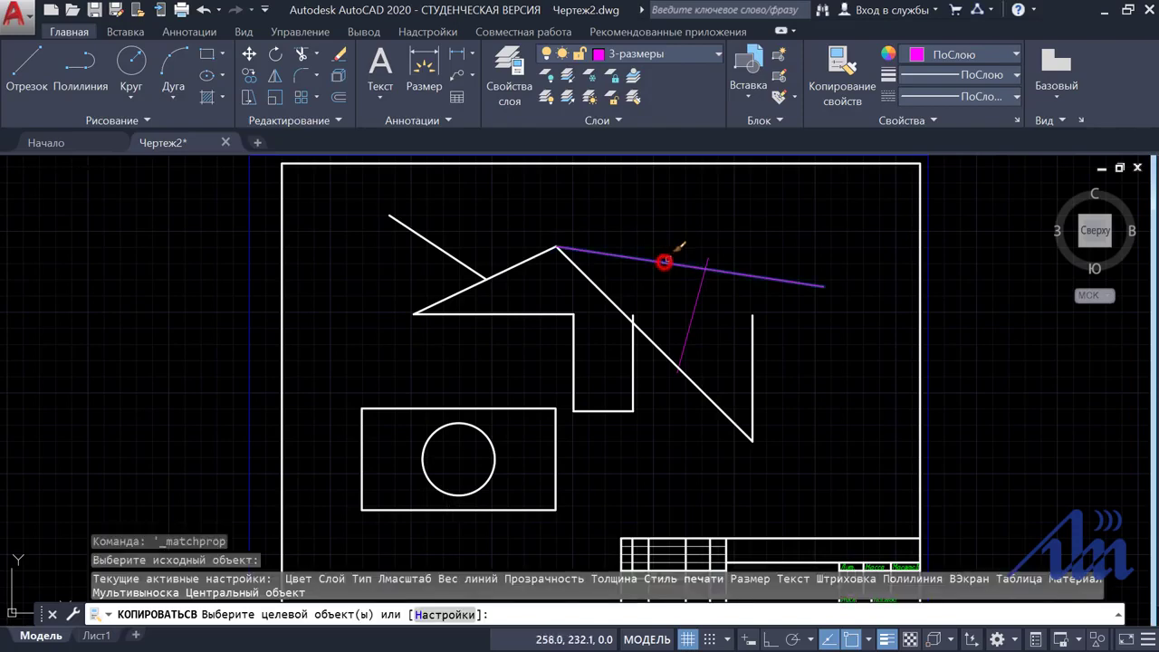
pyautogui.click(575, 374)
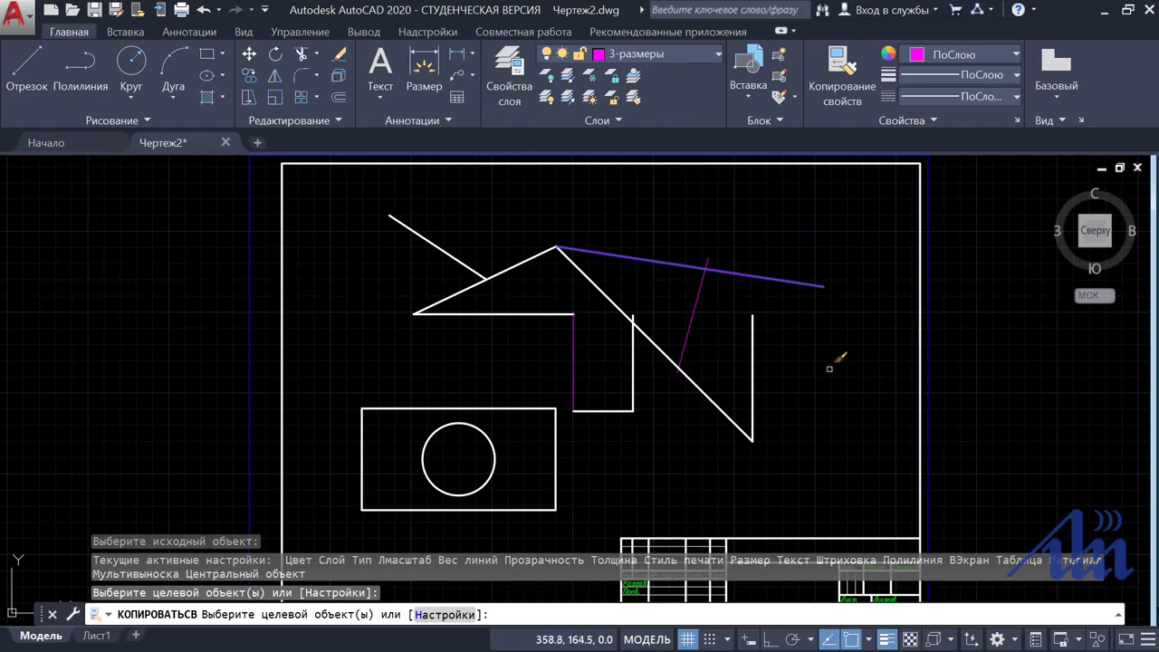
pyautogui.press('Return')
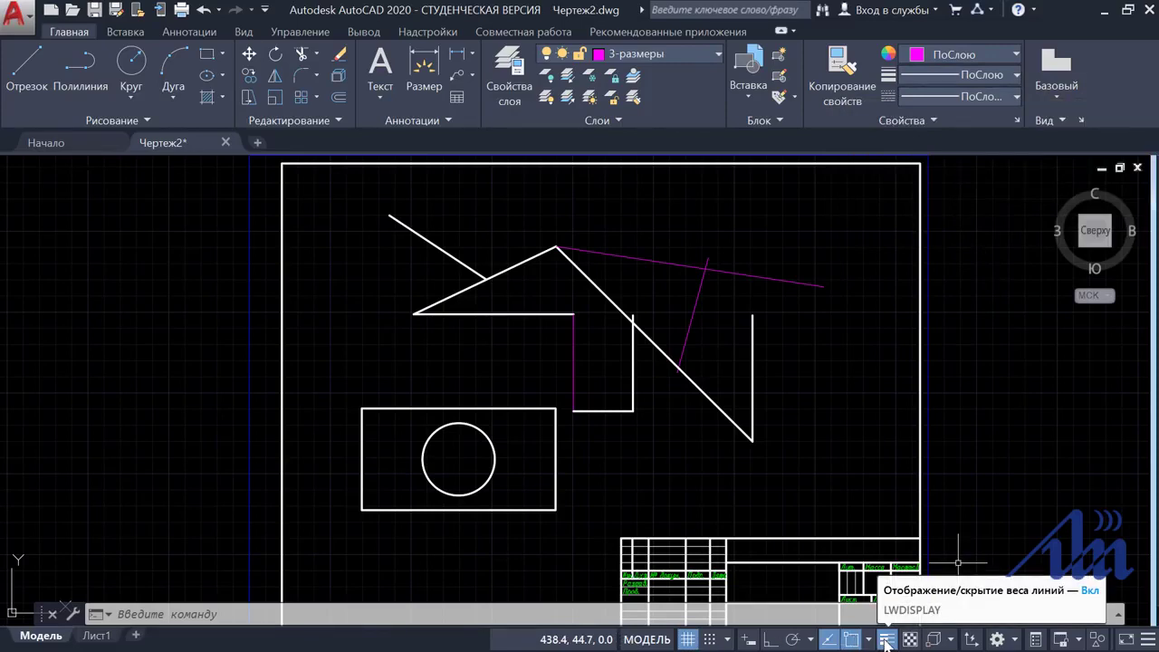
pyautogui.click(887, 640)
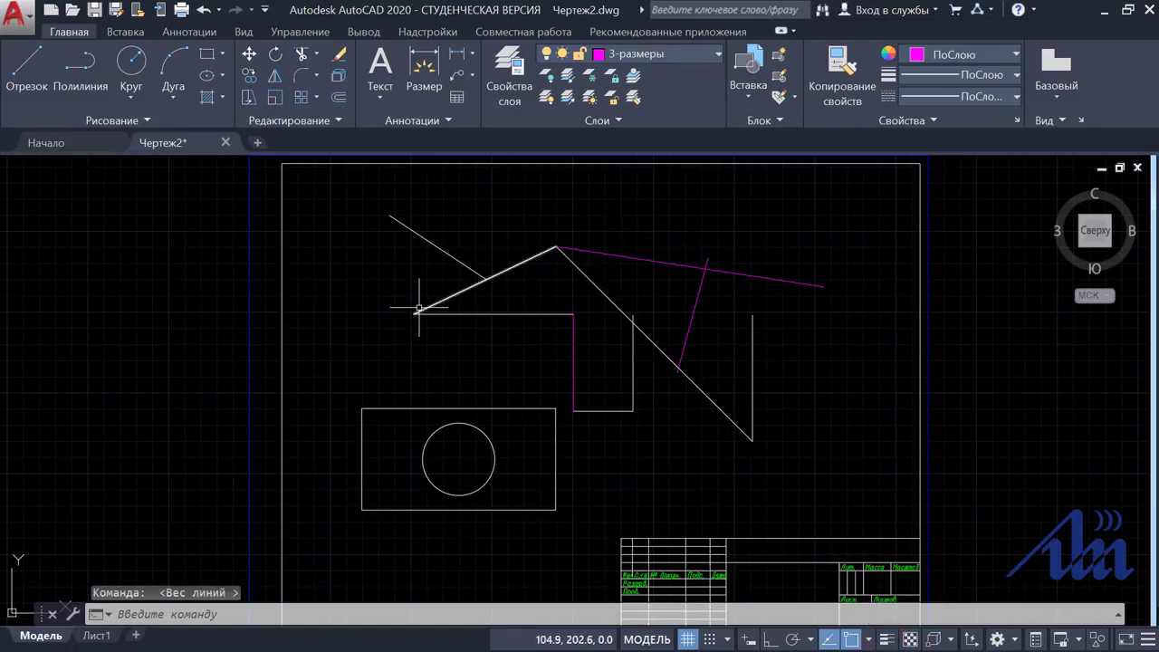
pyautogui.hotkey('ctrl', 'z')
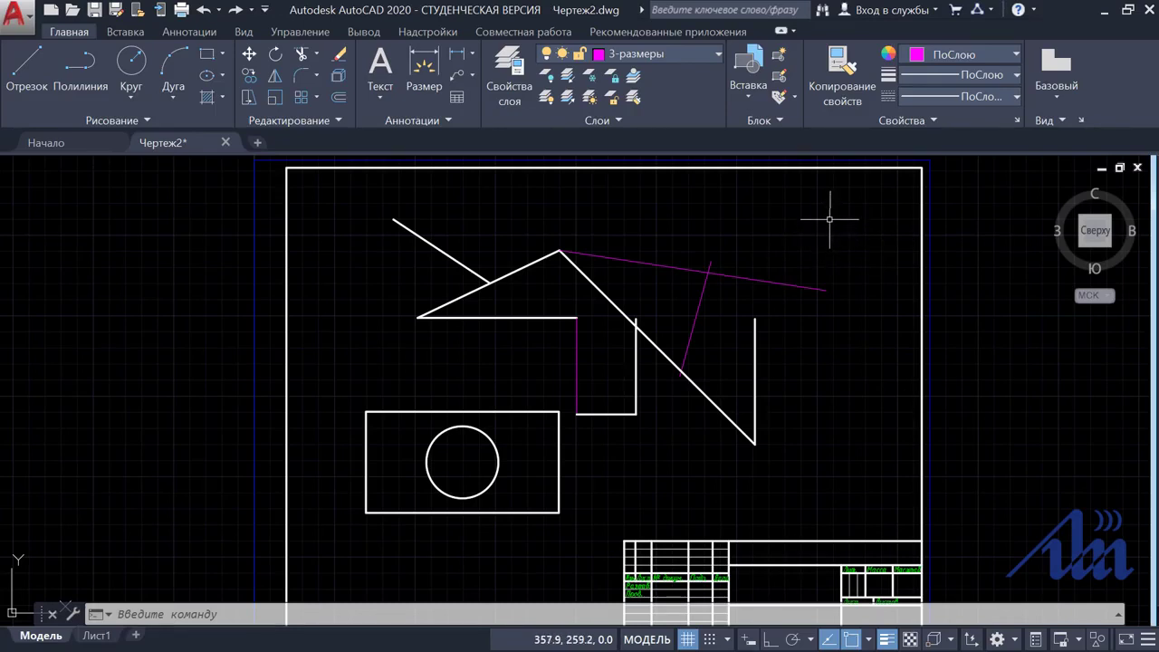
pyautogui.click(828, 215)
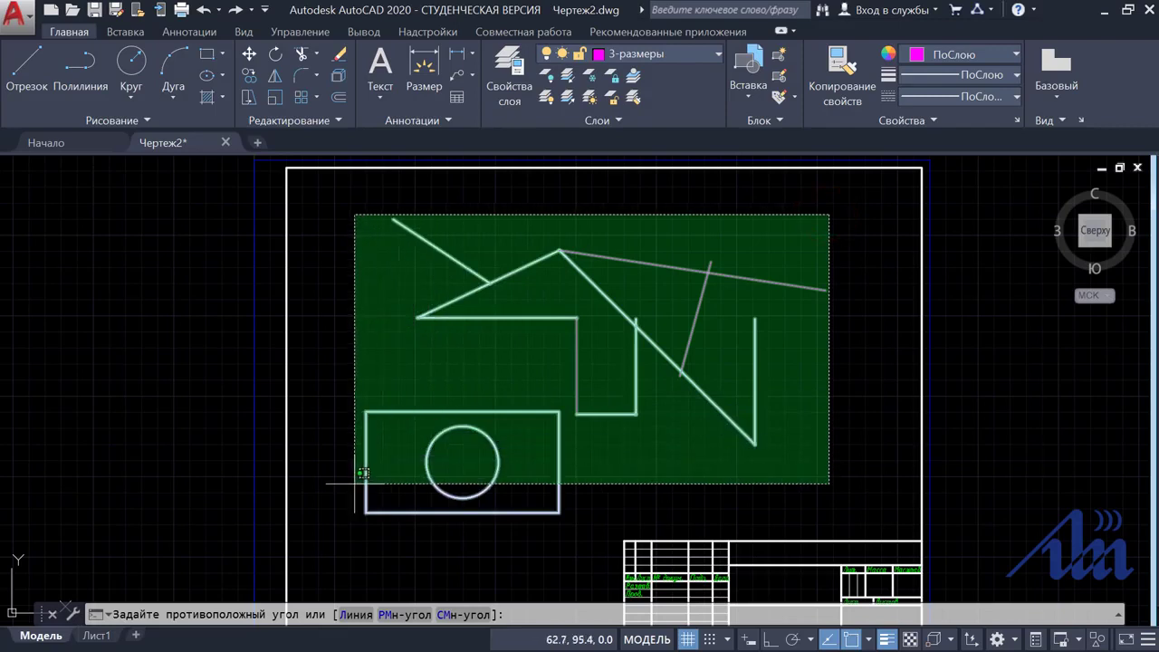
# Step: Delete all the sketch objects with a crossing selection, then undo the deletion
pyautogui.click(356, 514)
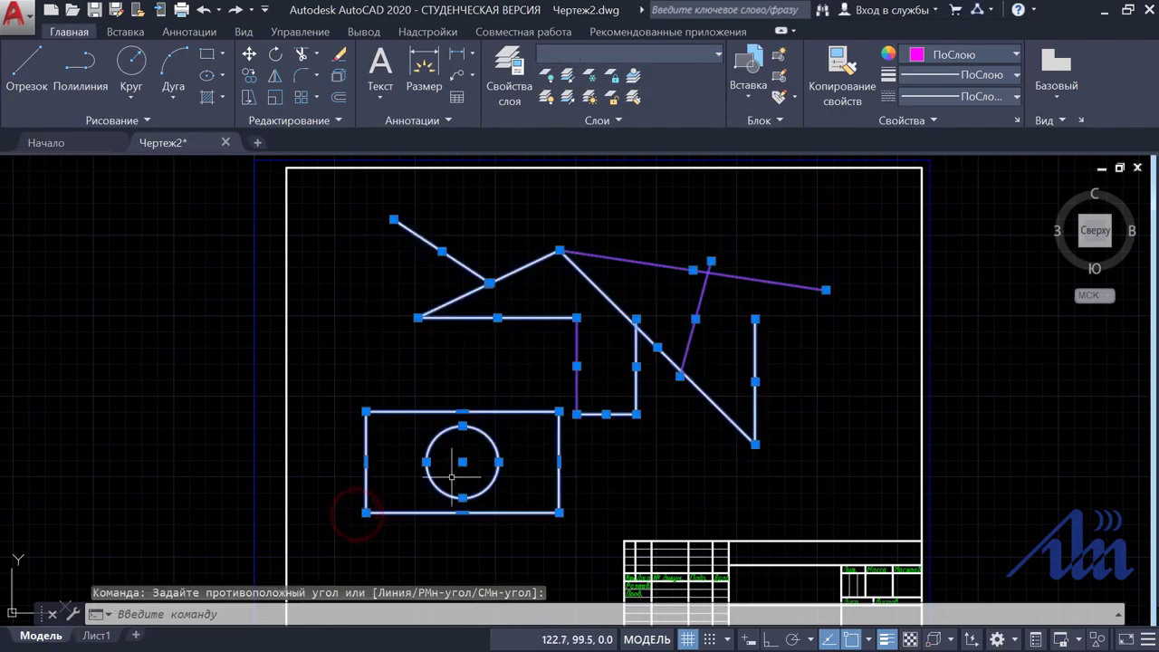
pyautogui.press('Delete')
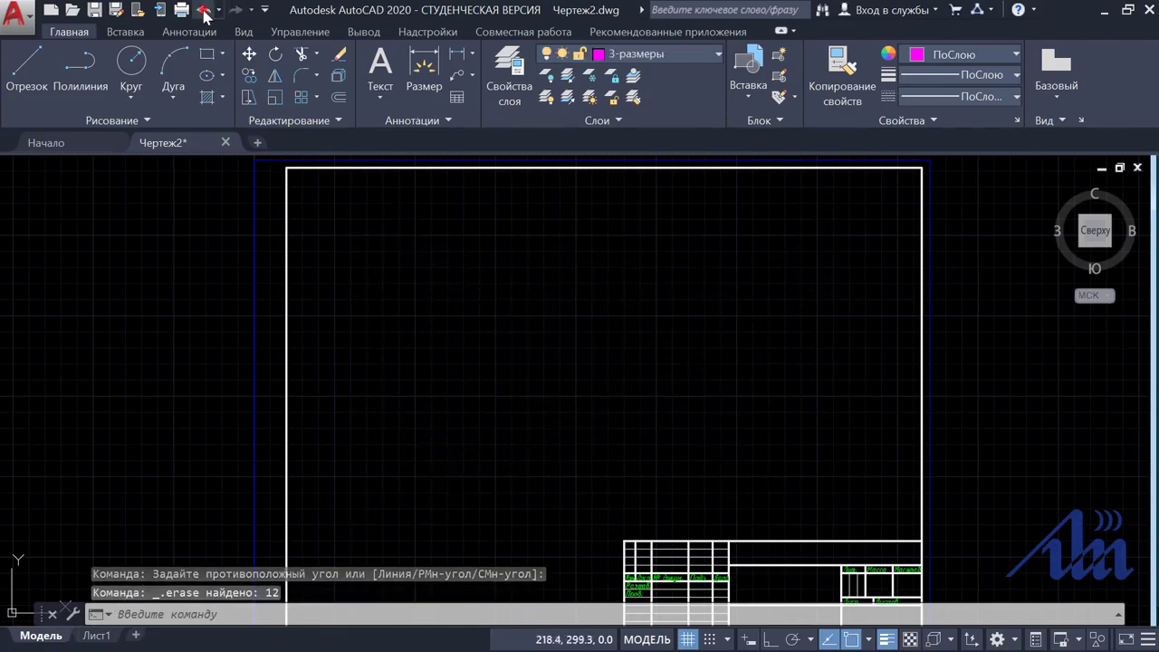
pyautogui.click(203, 9)
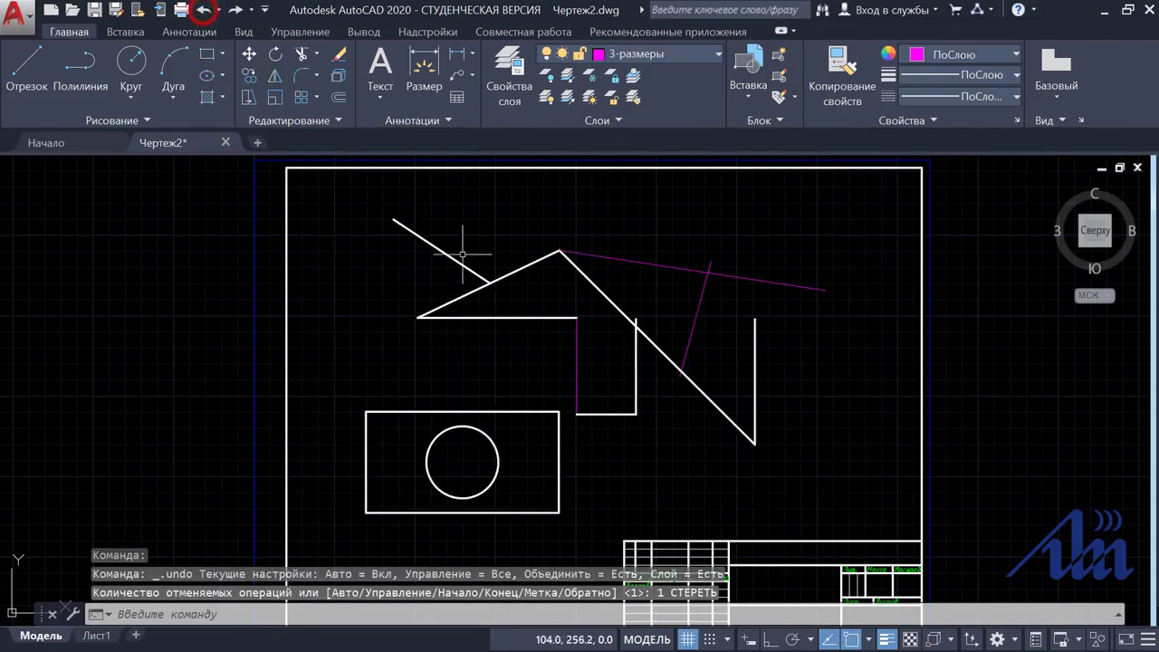
# Step: Erase all 12 sketch objects with a crossing window, leaving only the frame
pyautogui.click(342, 56)
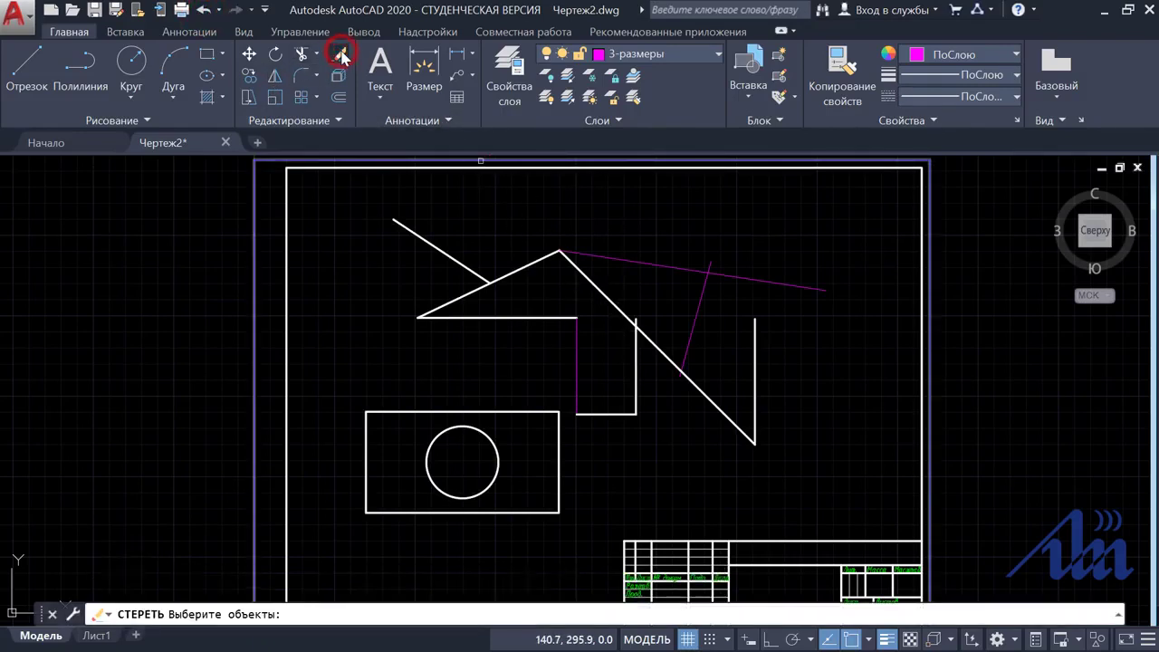
pyautogui.click(844, 205)
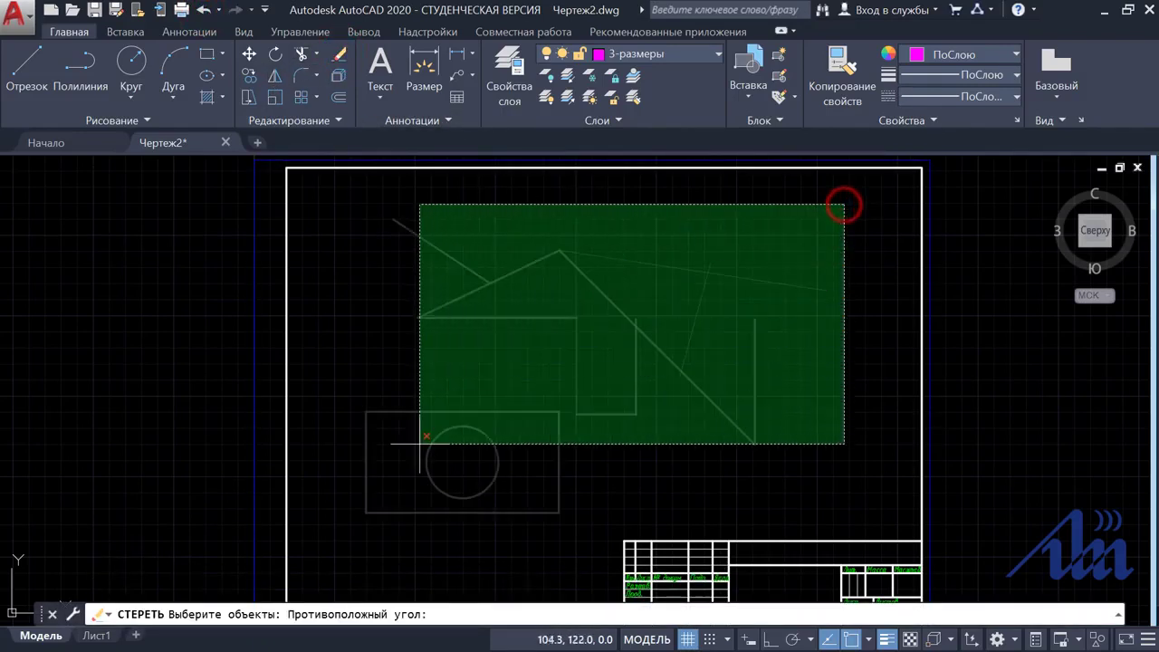
pyautogui.click(365, 505)
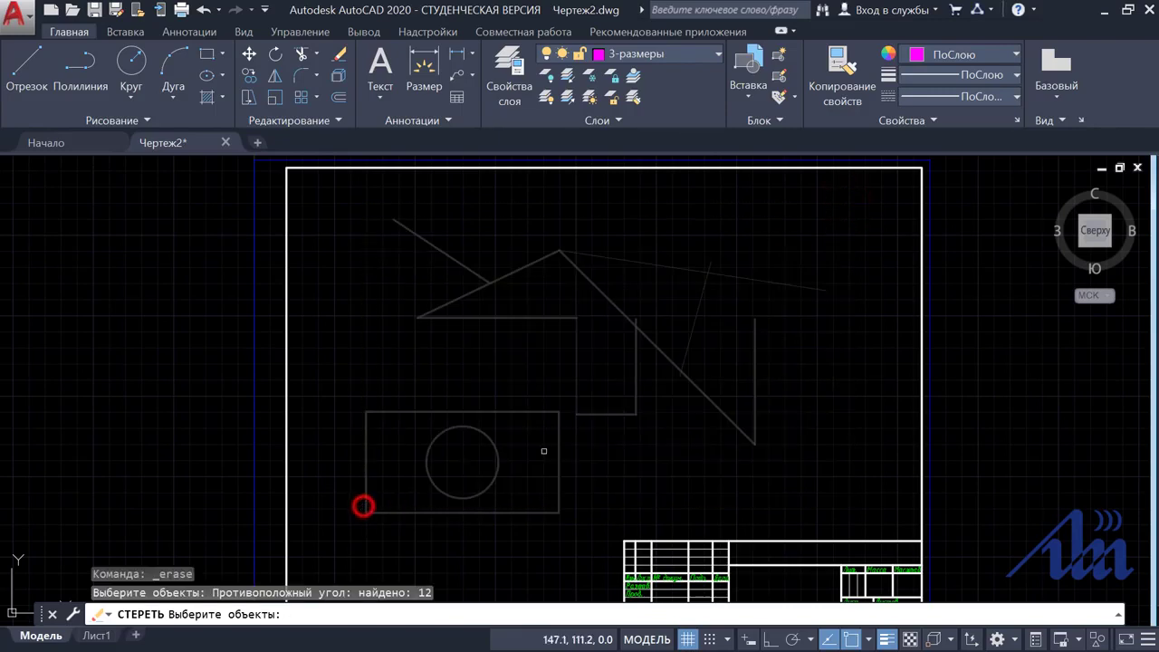
pyautogui.rightClick(687, 425)
pyautogui.rightClick(687, 425)
pyautogui.press('Escape')
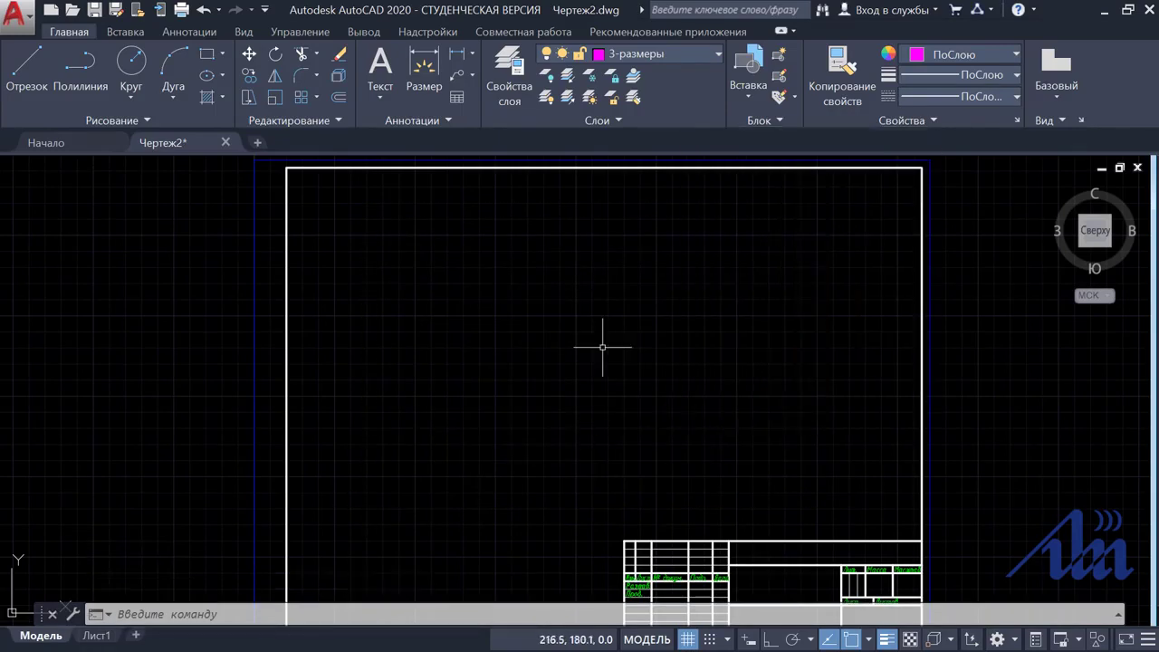